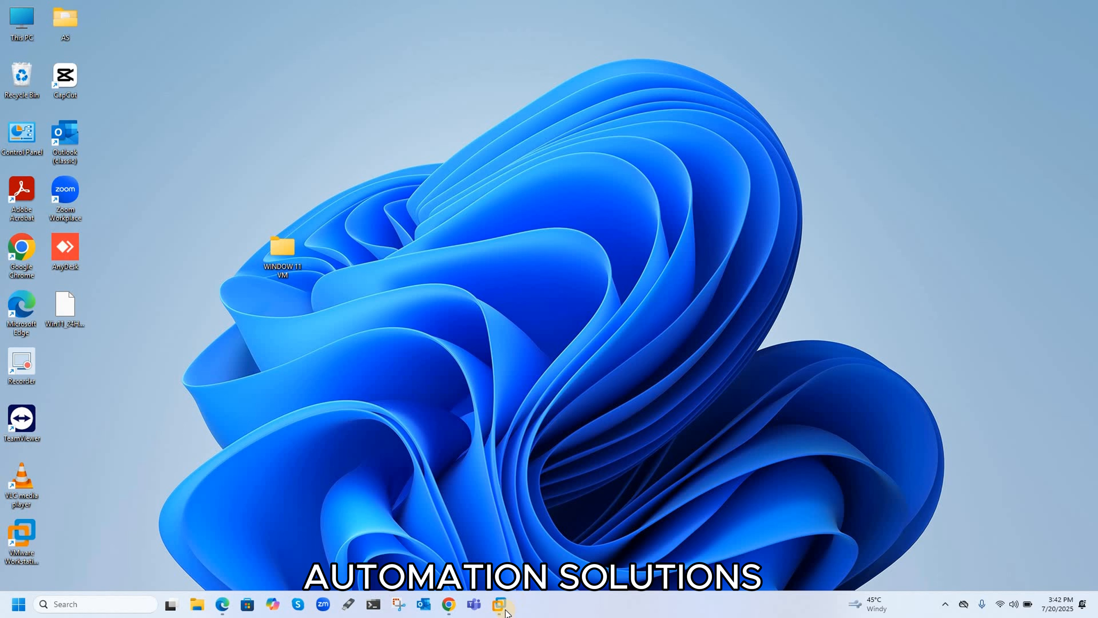
Switch to VMware Workstation and start a new virtual machine with the Typical (recommended) configuration
mouse_move(502, 611)
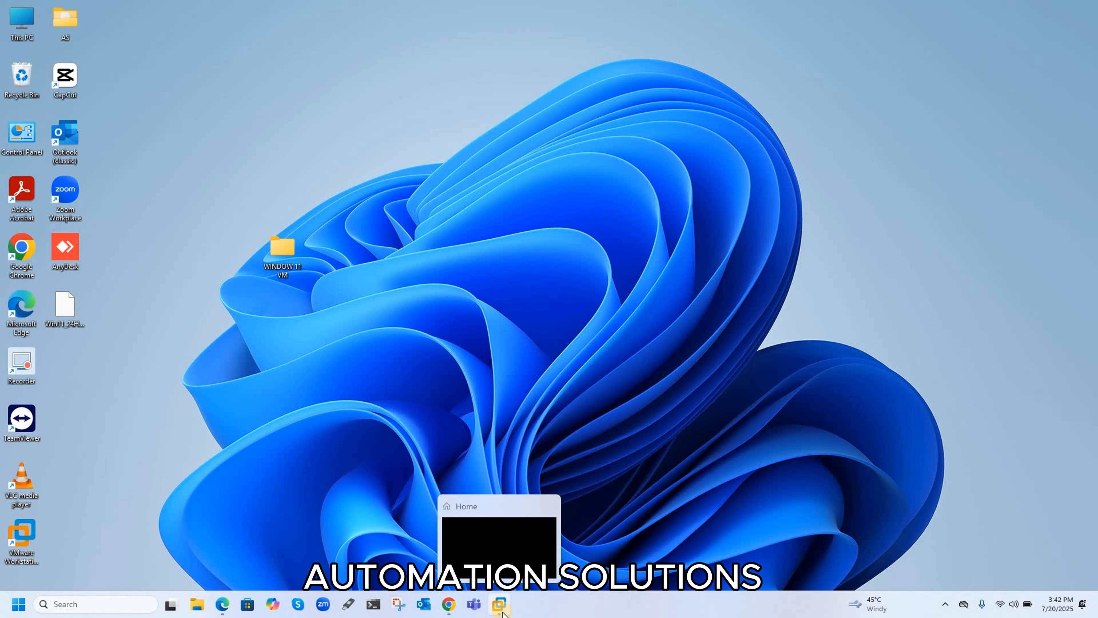
left_click(500, 605)
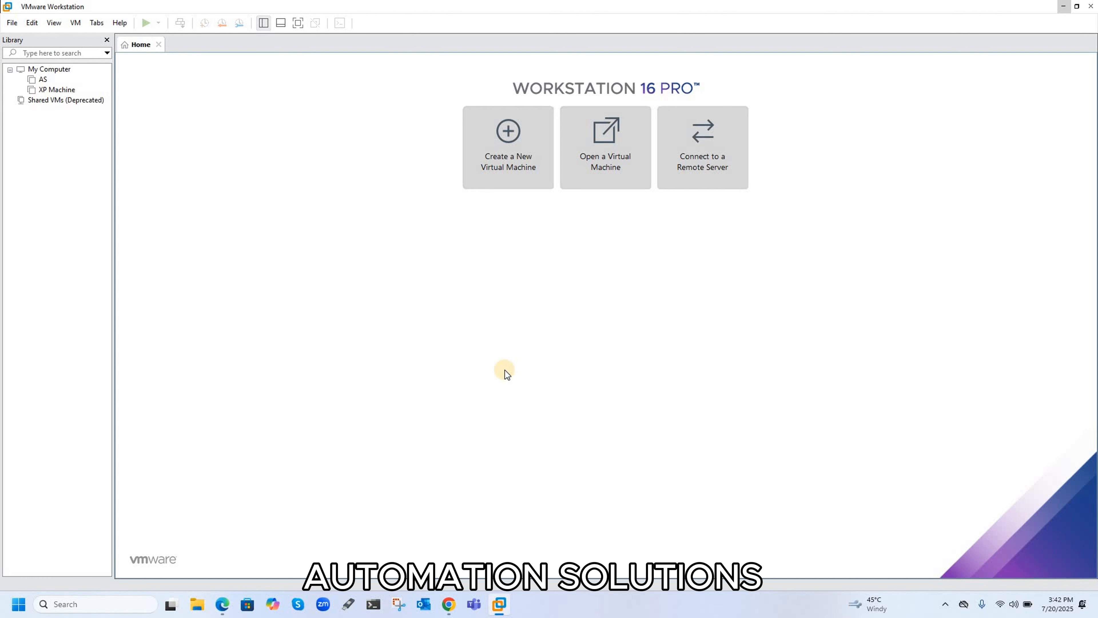
left_click(514, 176)
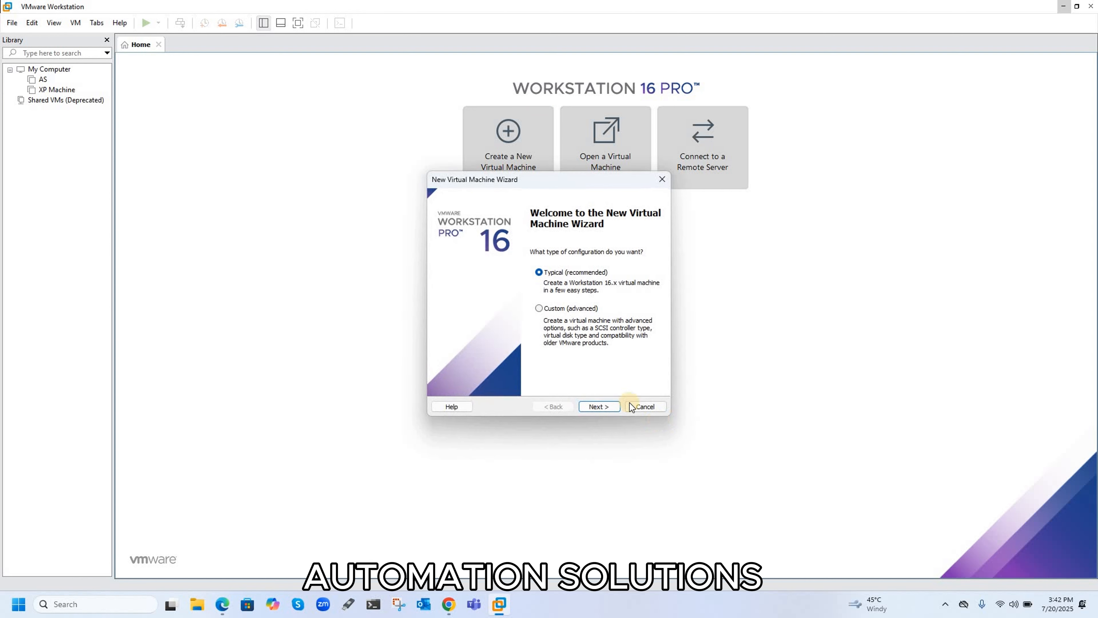
left_click(599, 406)
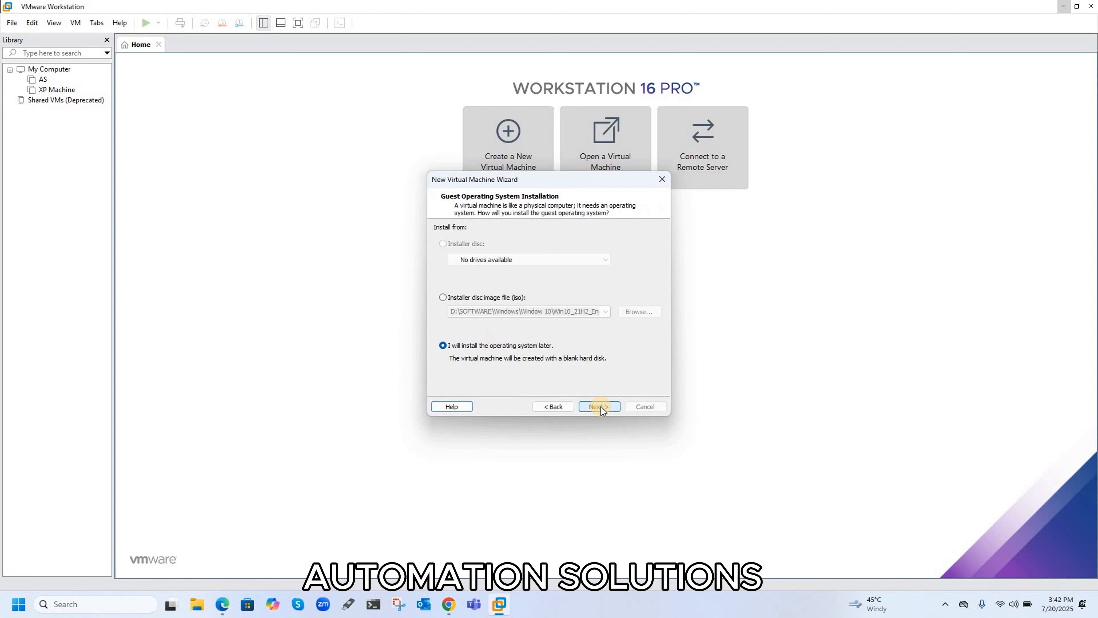
Set the guest to install from the disc image file Win11_24H2_English_x64.iso on the Desktop
left_click(444, 300)
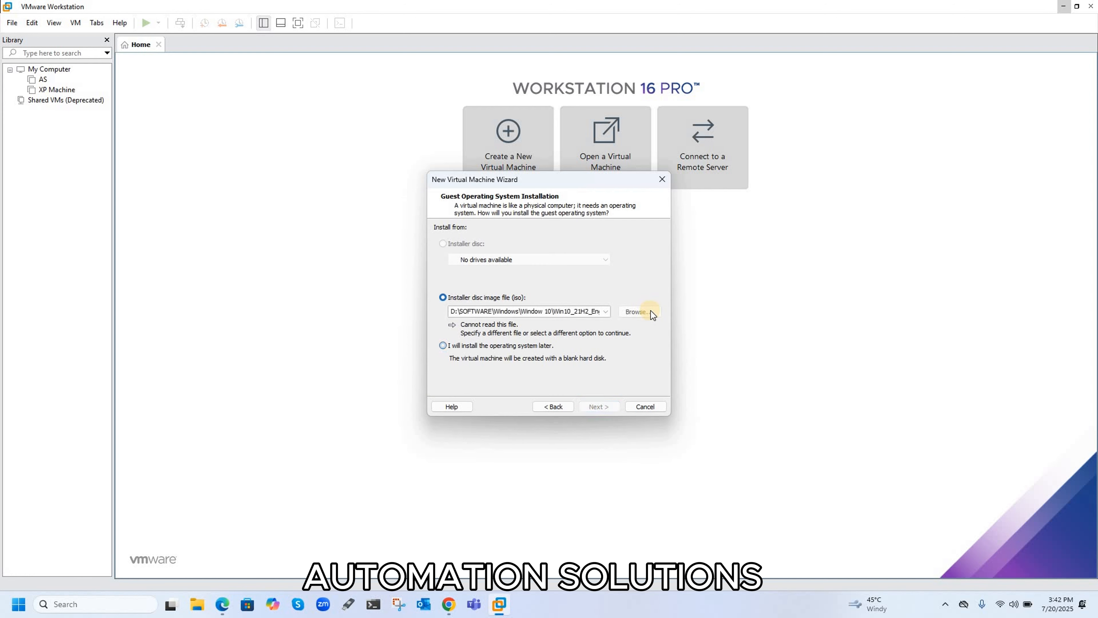
left_click(651, 313)
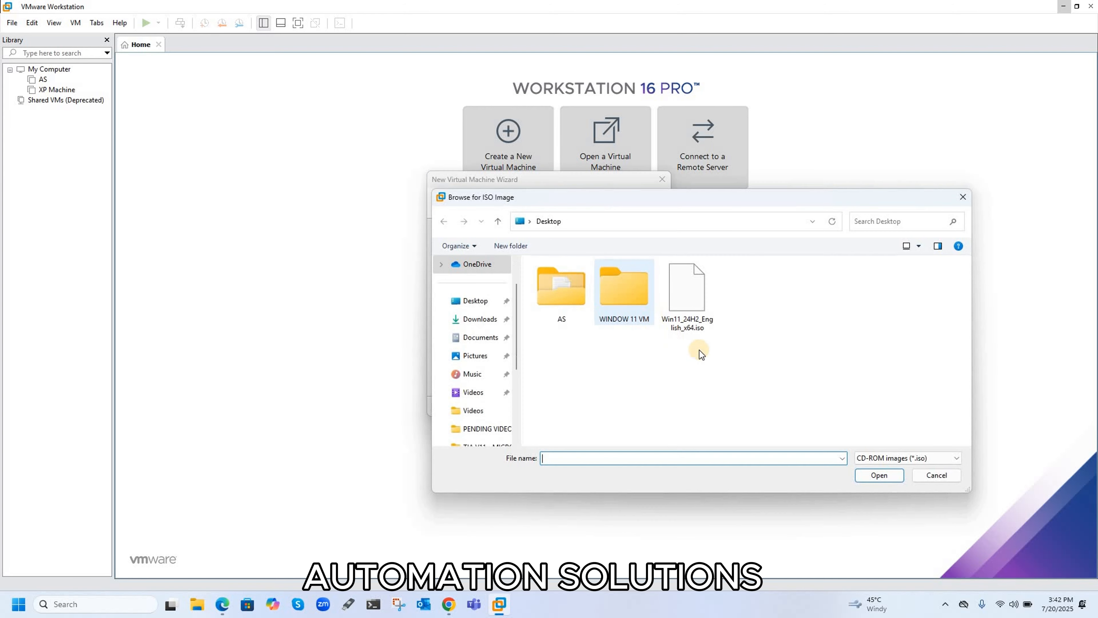
left_click(700, 334)
left_click(877, 476)
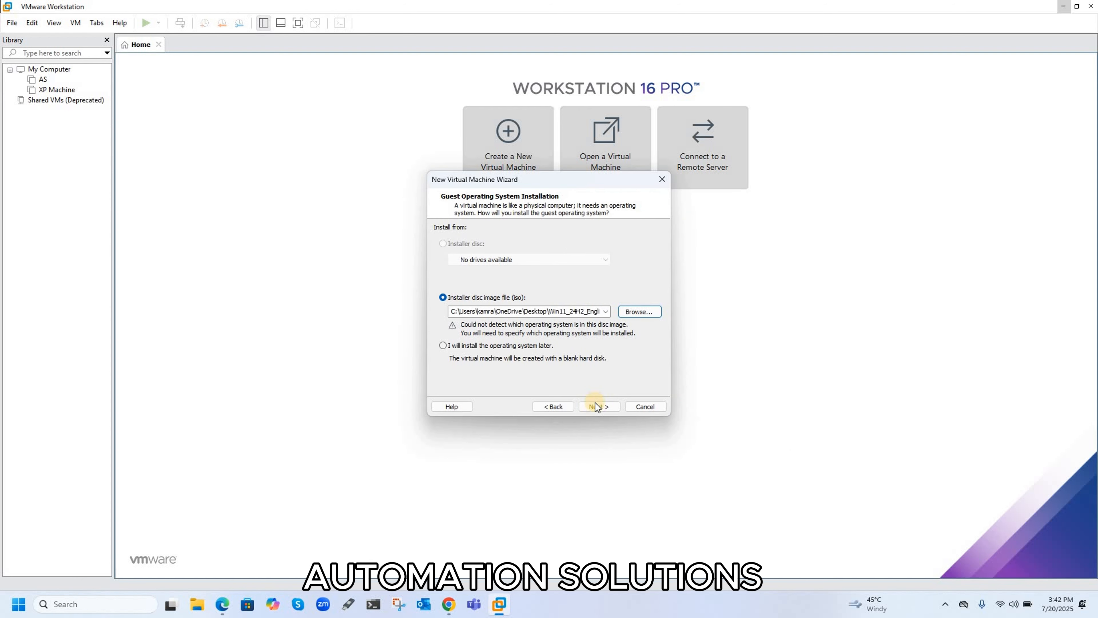
left_click(594, 406)
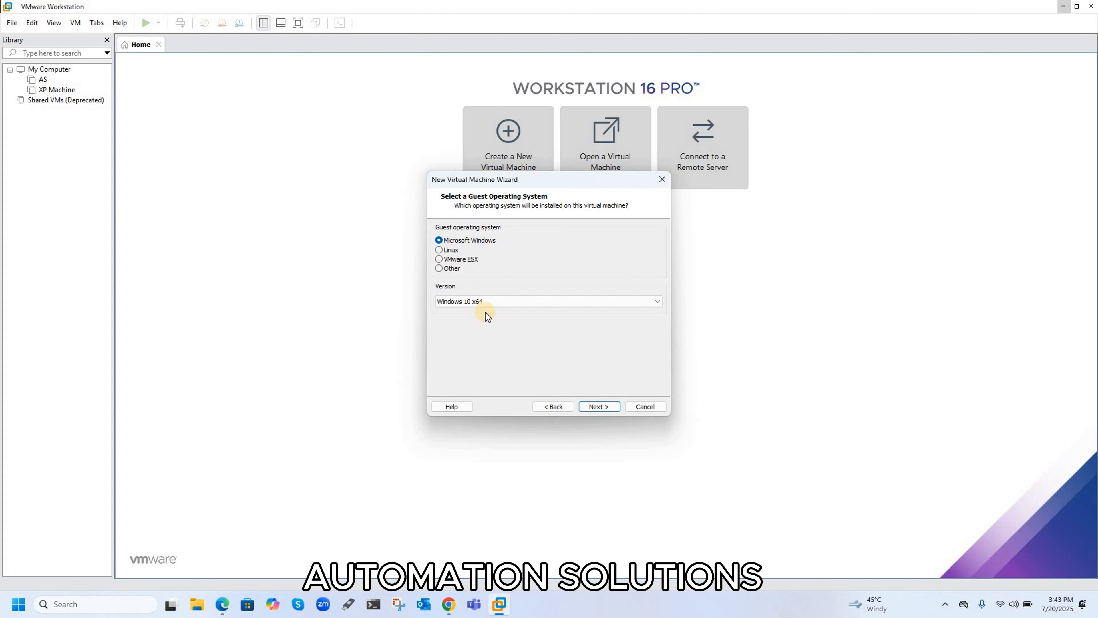
Accept Microsoft Windows with version Windows 10 x64 as the guest operating system and name the virtual machine Windows 11
left_click(604, 409)
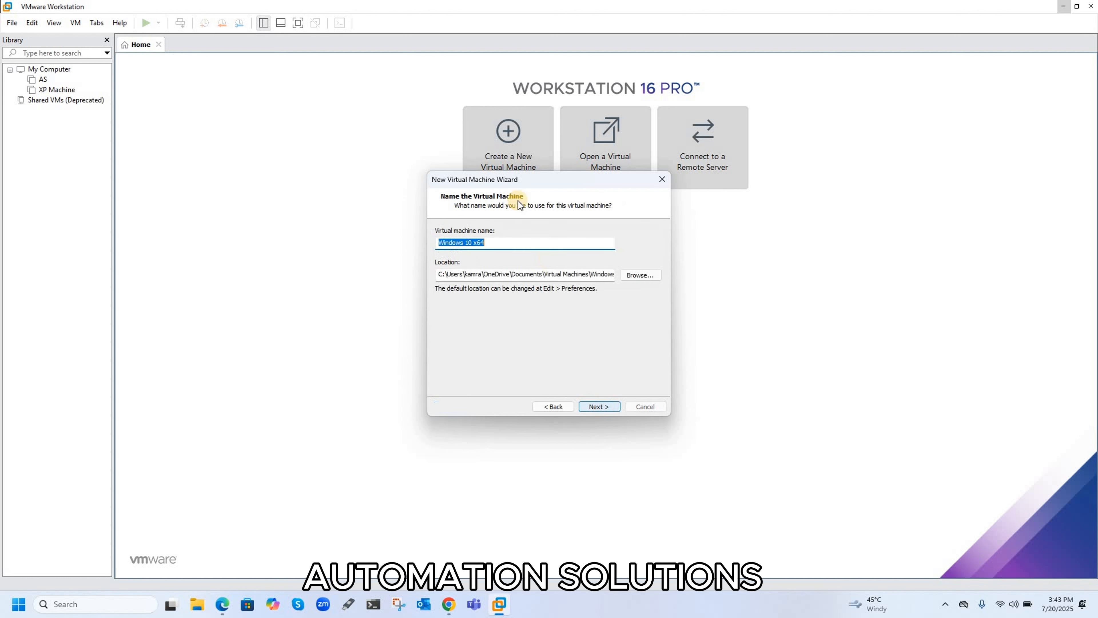
left_click(499, 239)
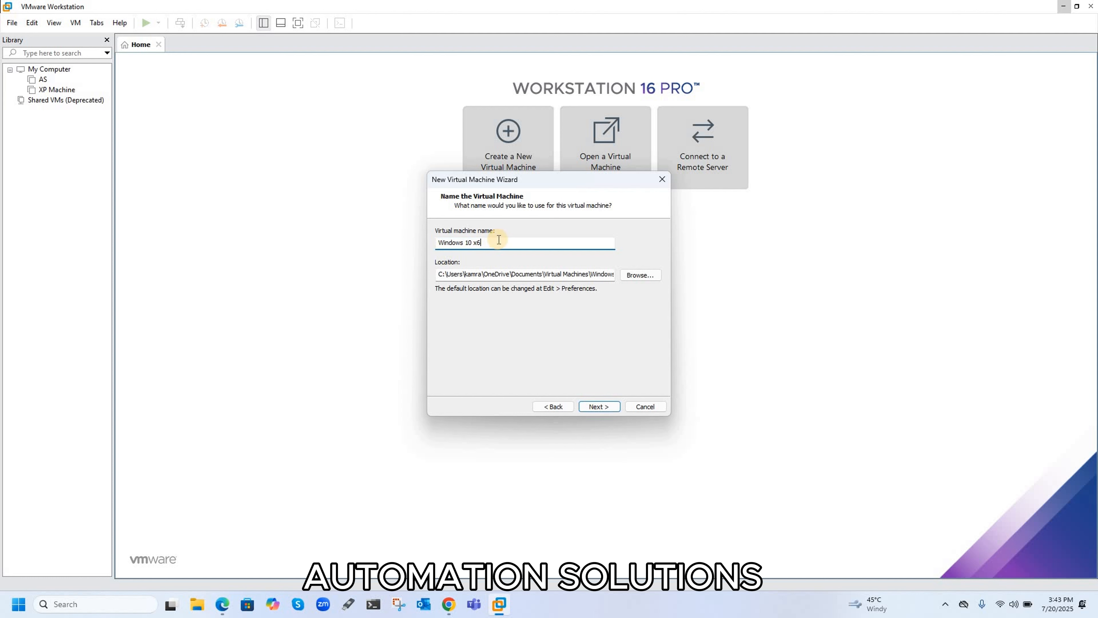
key("BackSpace")
key("BackSpace")
key("BackSpace")
key("BackSpace")
Set the virtual machine's location to the WINDOW 11 VM folder on the Desktop
left_click(639, 277)
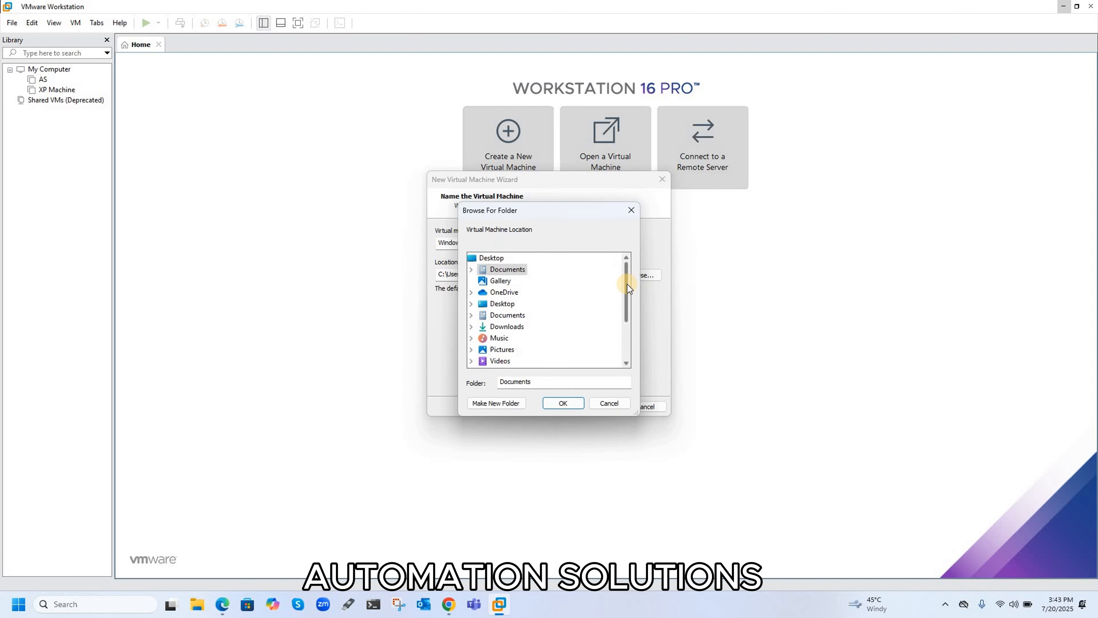
left_click(627, 314)
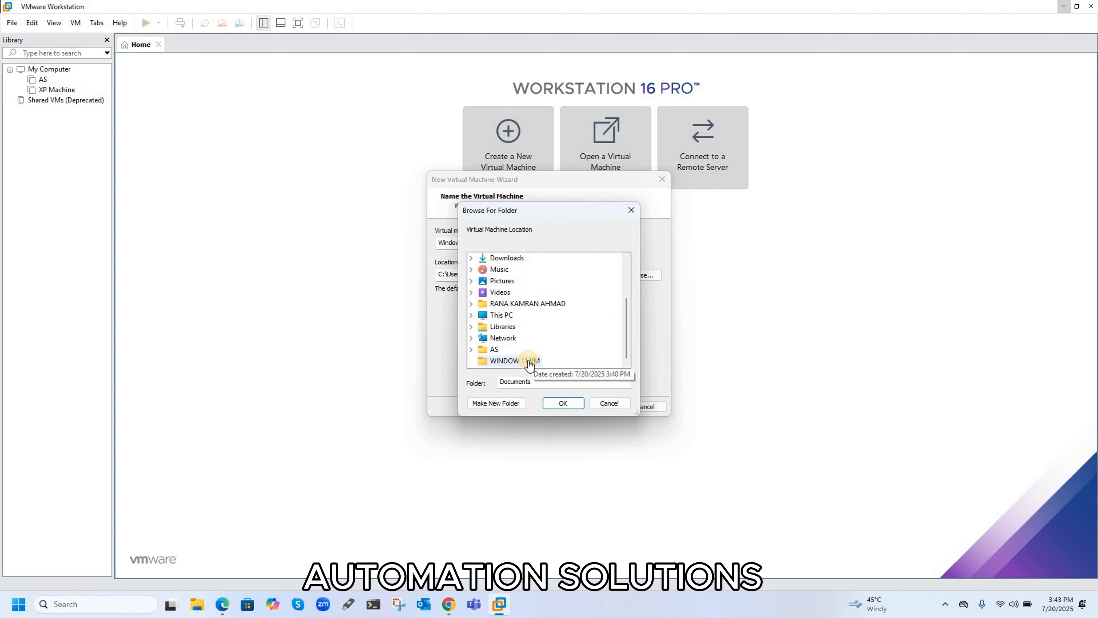
left_click(529, 362)
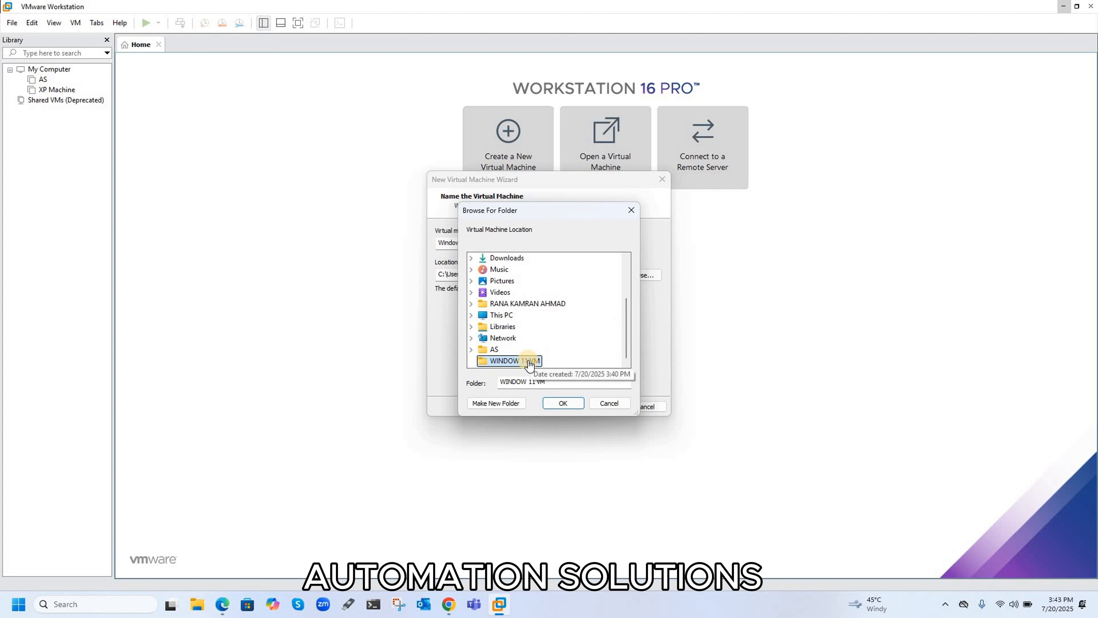
left_click(563, 405)
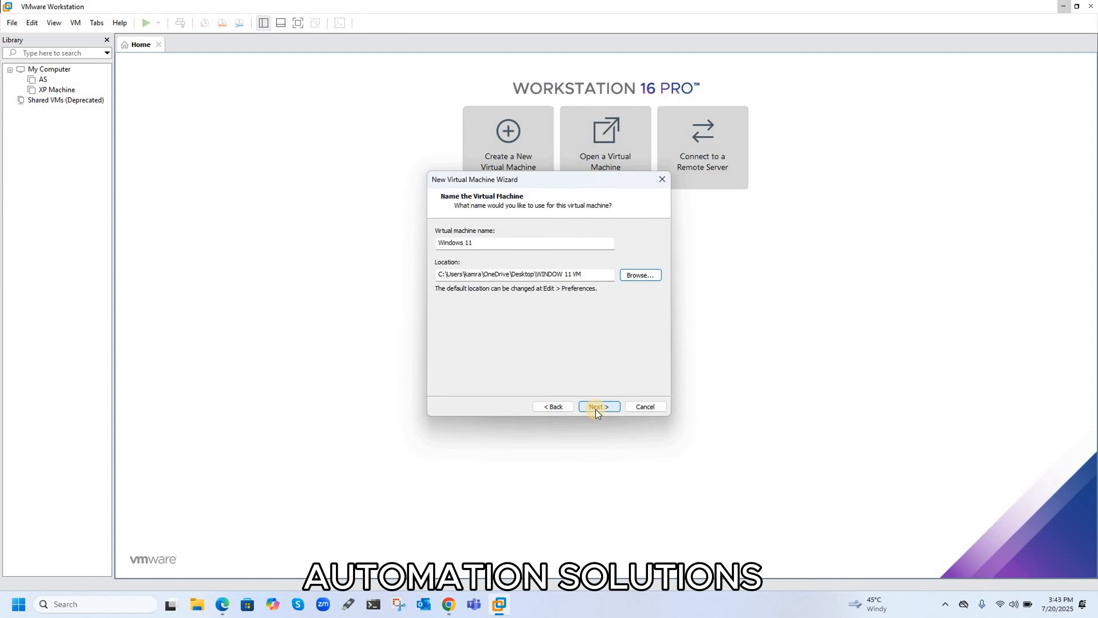
Set the maximum disk size to 500 GB and keep the virtual disk split into multiple files
left_click(597, 408)
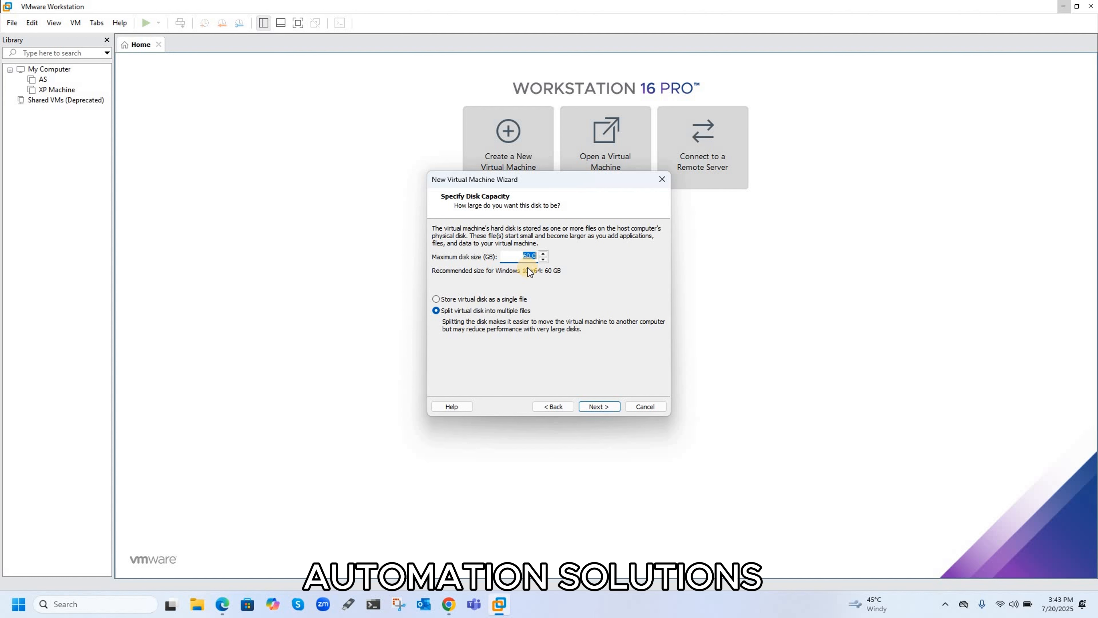
type("500")
left_click(598, 407)
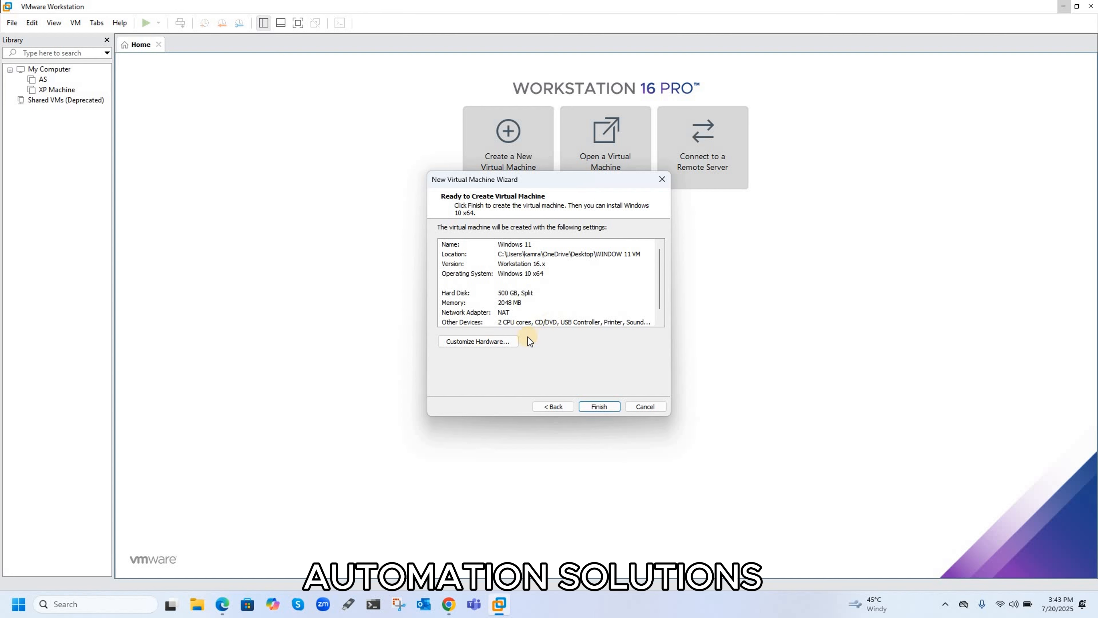
Customize the hardware to give the virtual machine 4096 MB of memory, and finish creating it
left_click(500, 342)
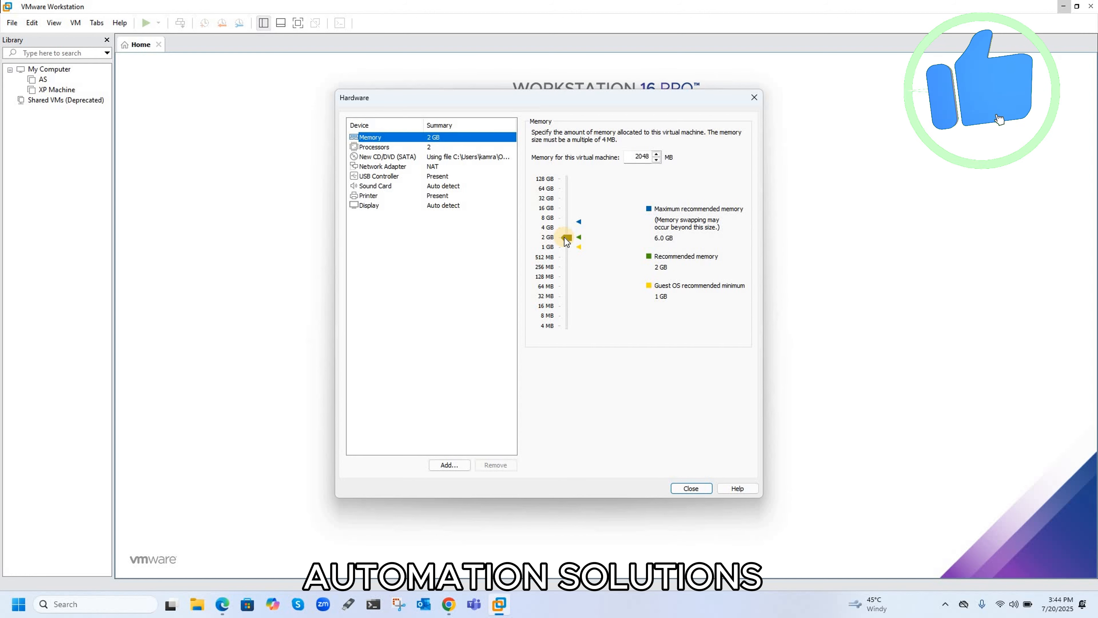
left_click(567, 237)
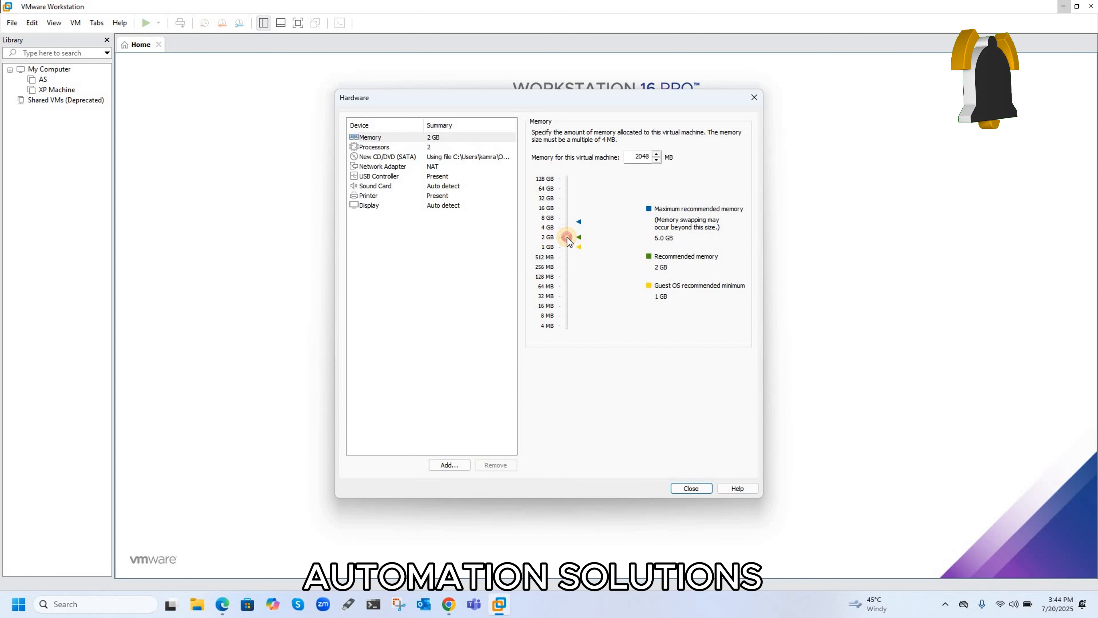
left_click_drag(568, 237, 567, 228)
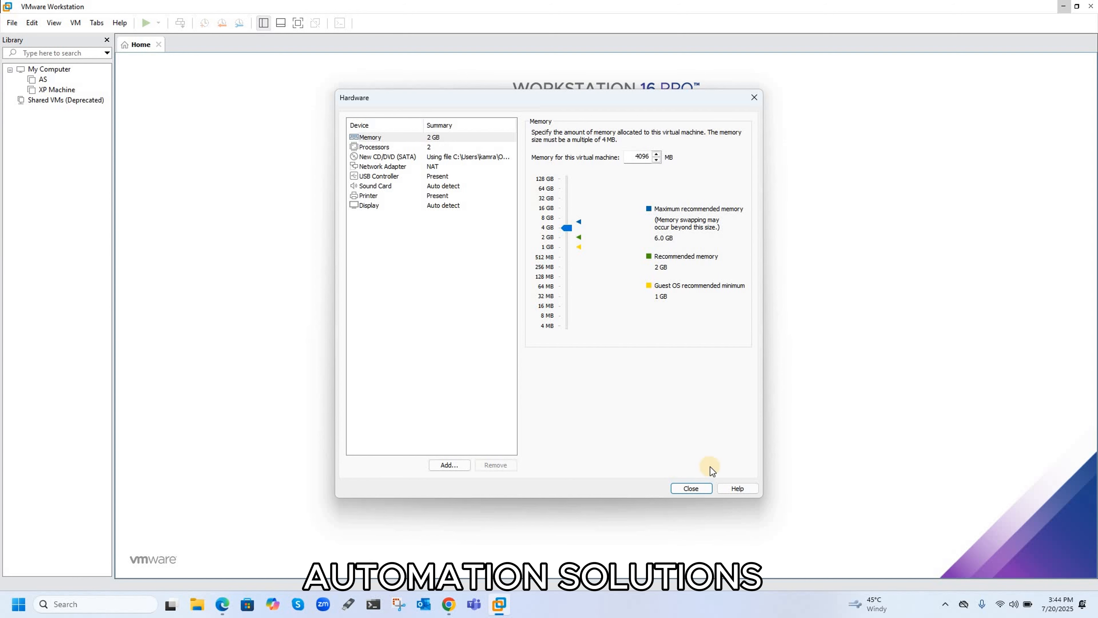
left_click(691, 488)
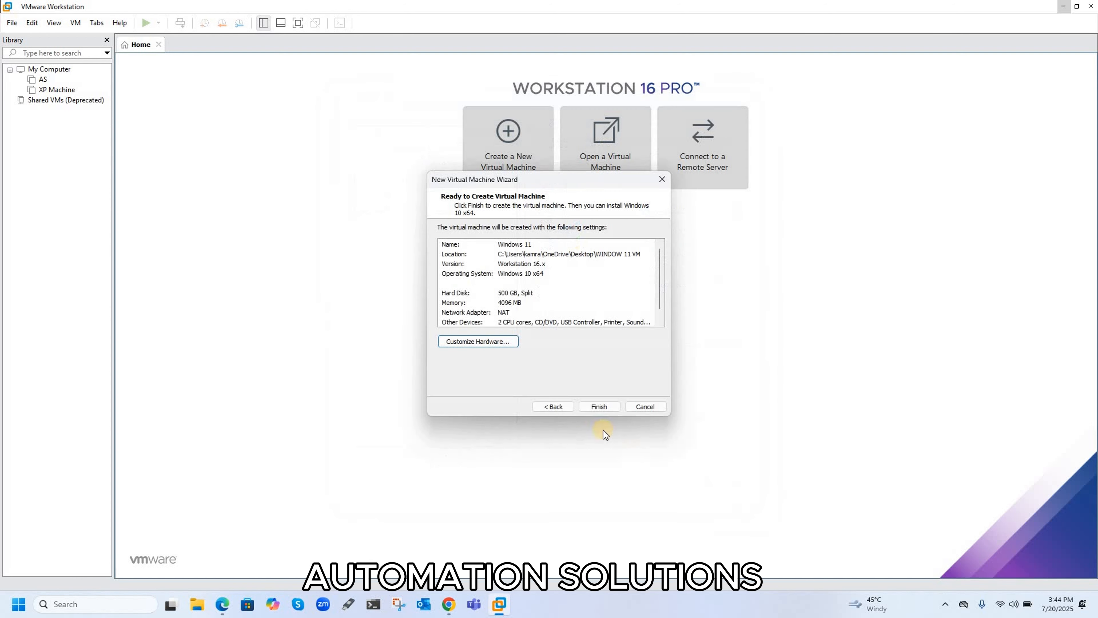
left_click(598, 407)
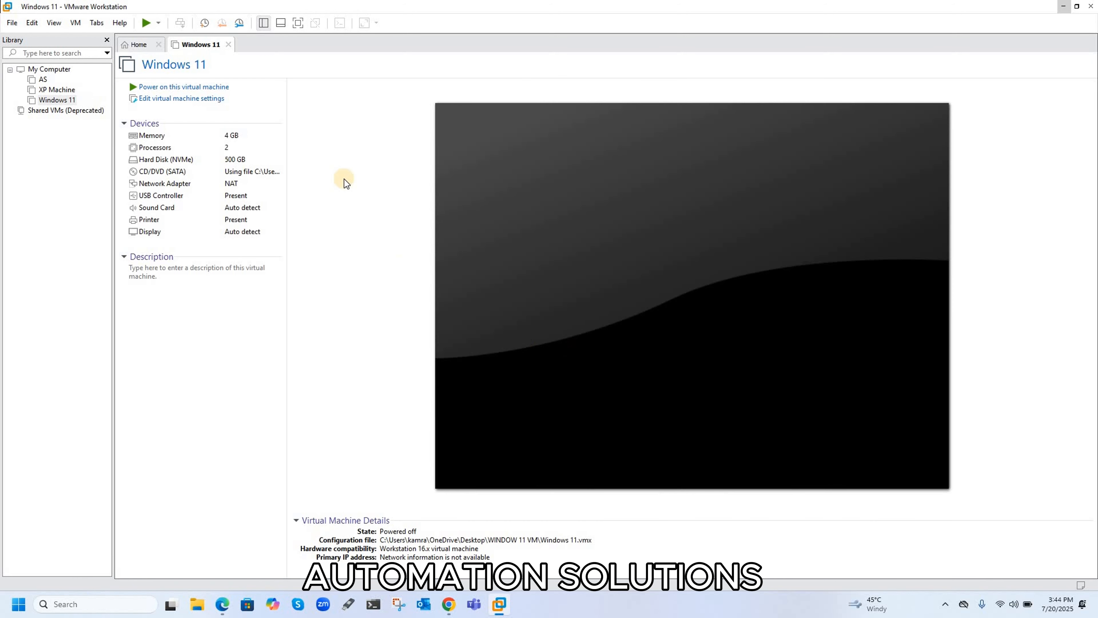
Power on the Windows 11 virtual machine and boot it from the installation disc, dismissing the removable devices and installation hints
left_click(216, 88)
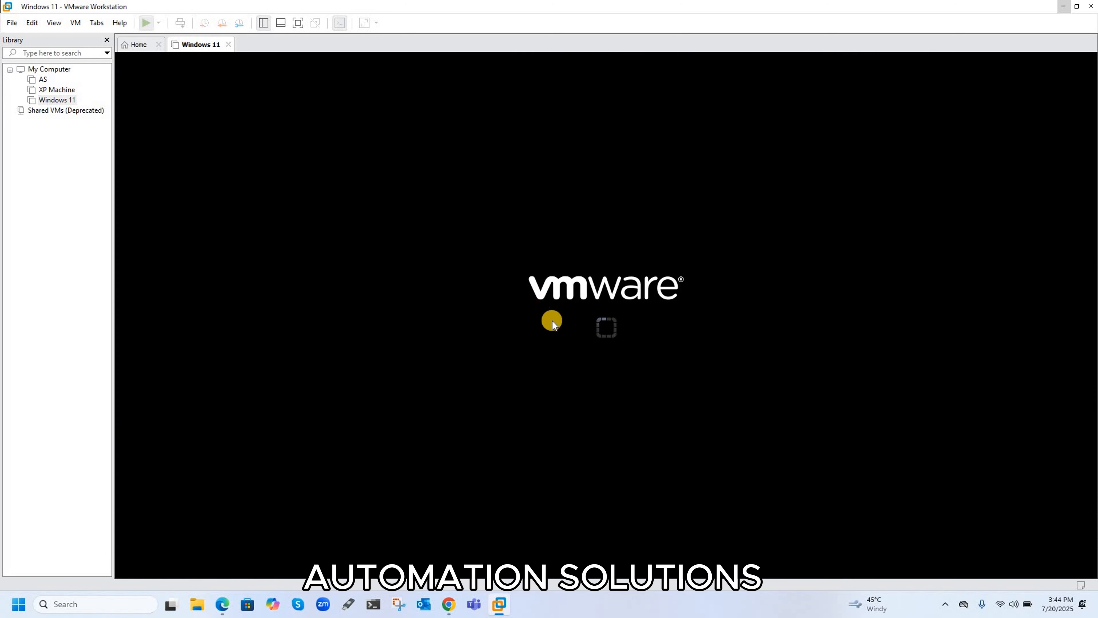
left_click(551, 324)
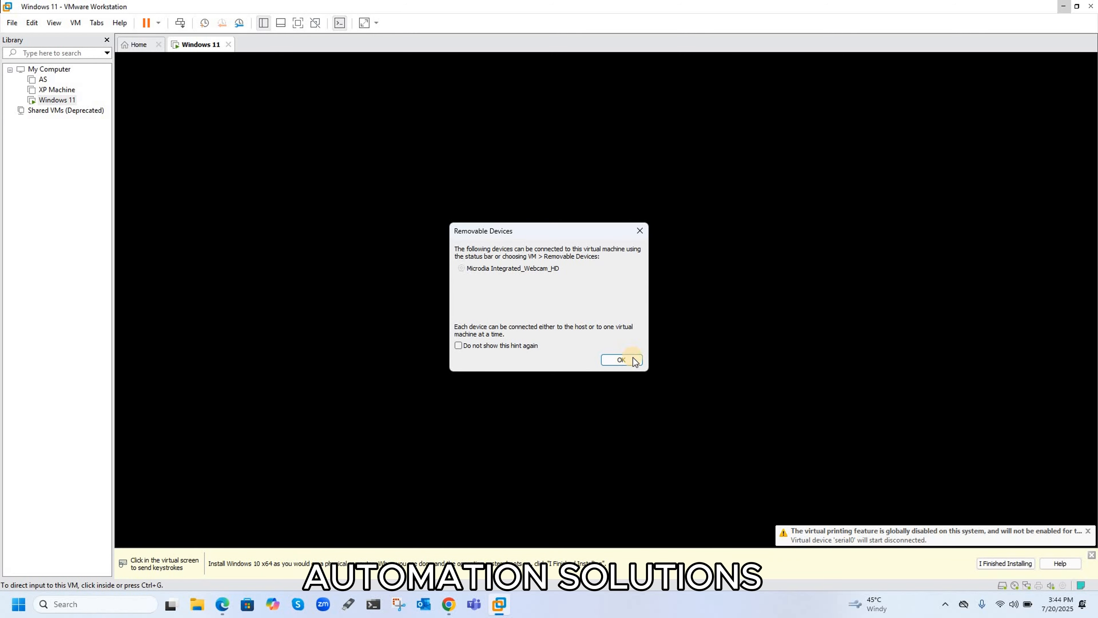
left_click(621, 360)
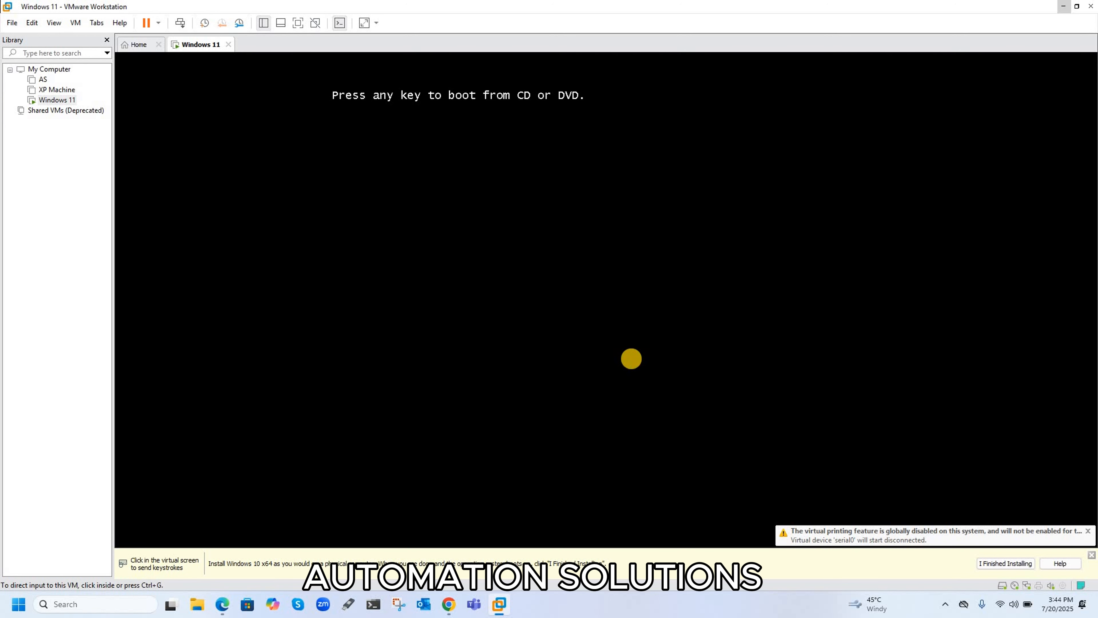
left_click(631, 359)
key("Return")
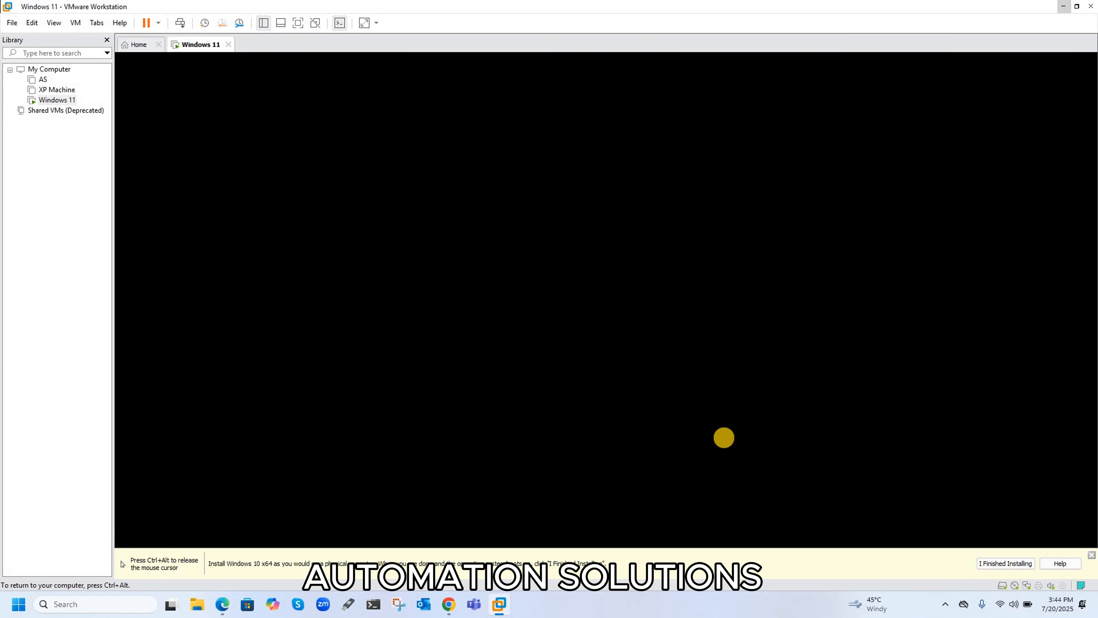
key("ctrl+alt")
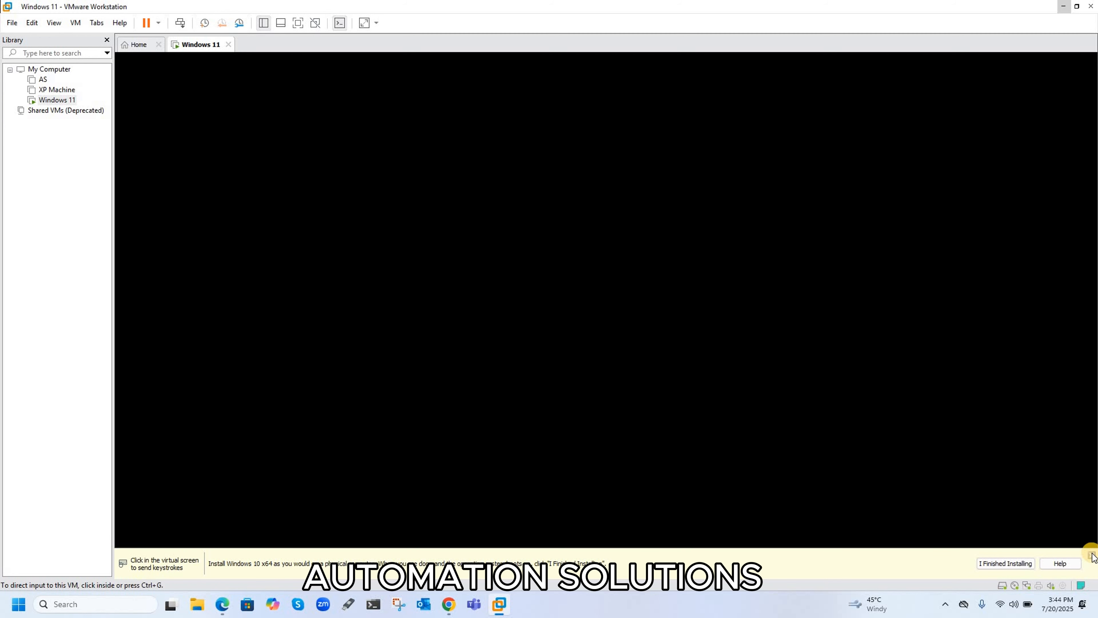
left_click(724, 328)
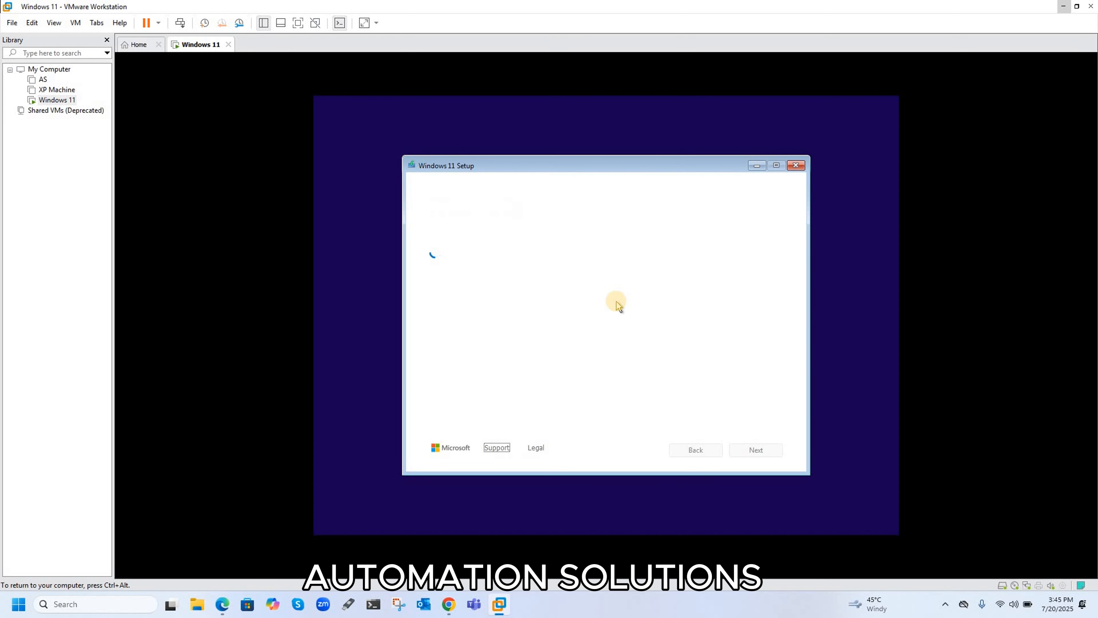
Accept the default language and US keyboard in Windows 11 Setup and choose Install Windows 11, agreeing that everything will be deleted
left_click(761, 453)
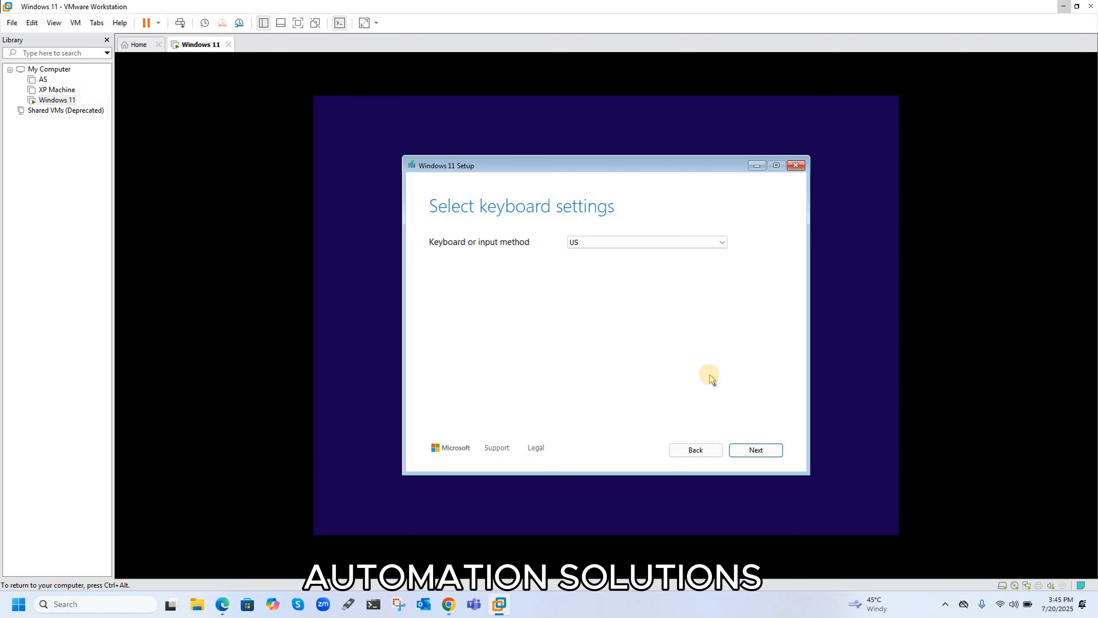
left_click(765, 455)
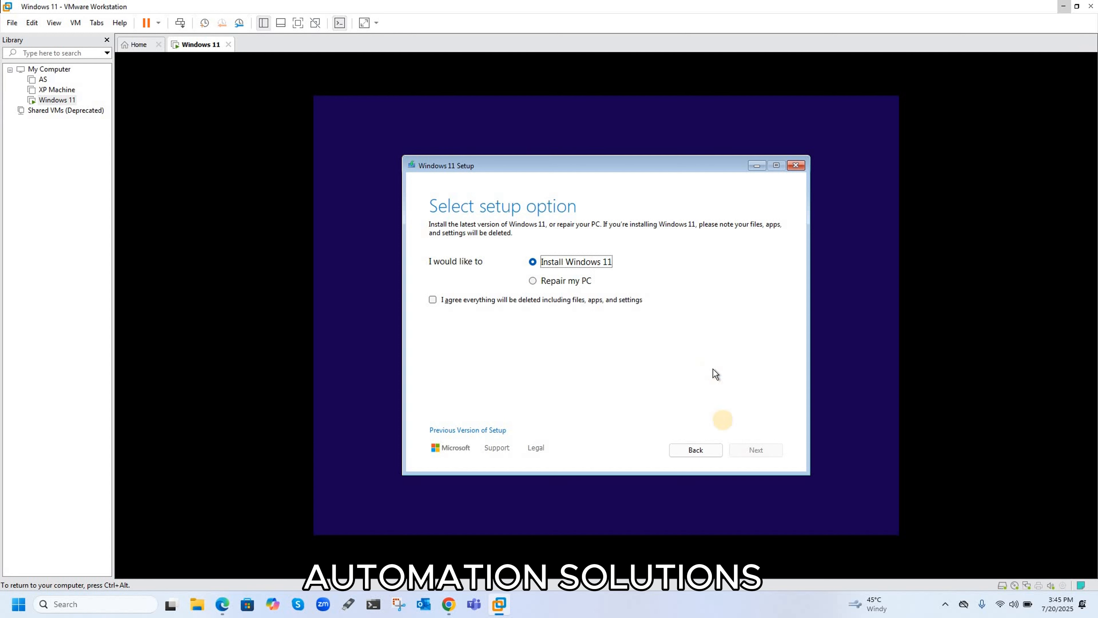
left_click(433, 300)
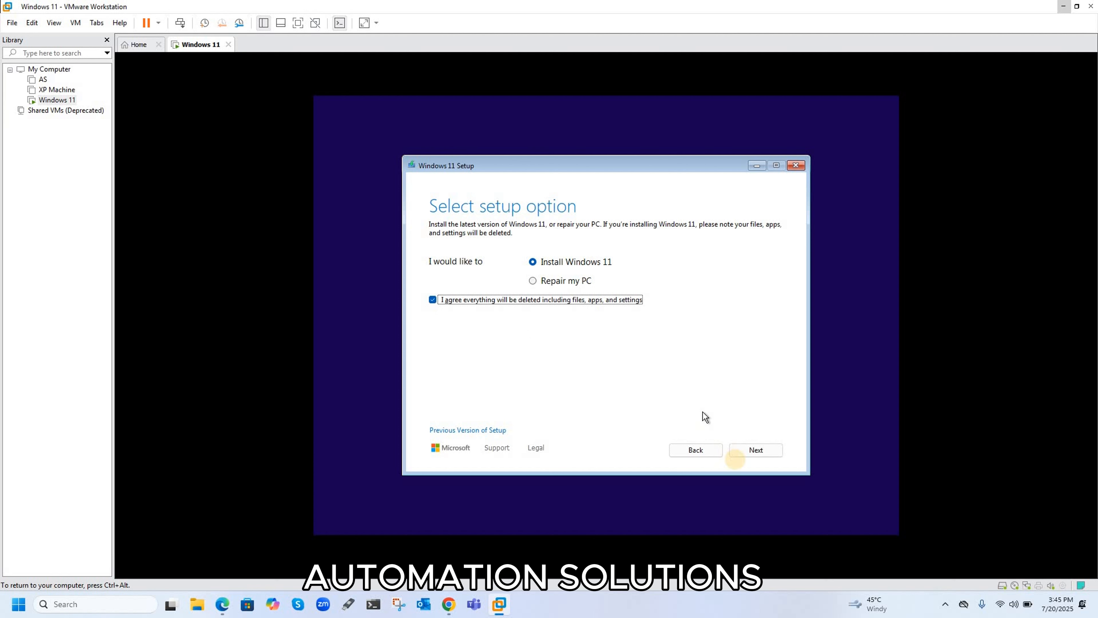
left_click(761, 450)
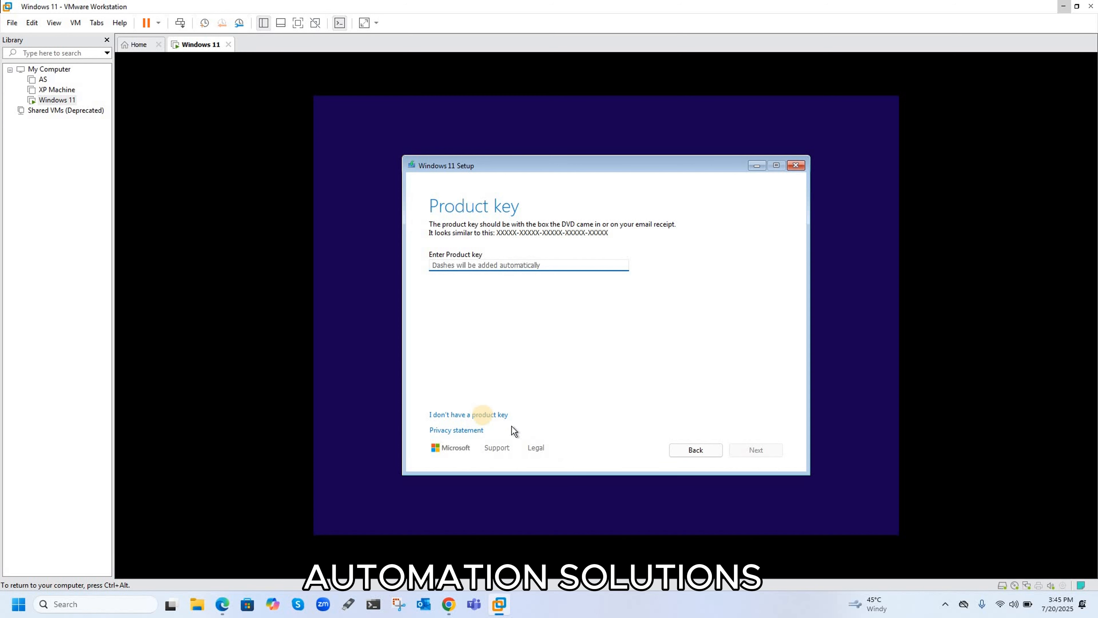
Try to install the Windows 11 Pro image without a product key, and close the setup
left_click(486, 416)
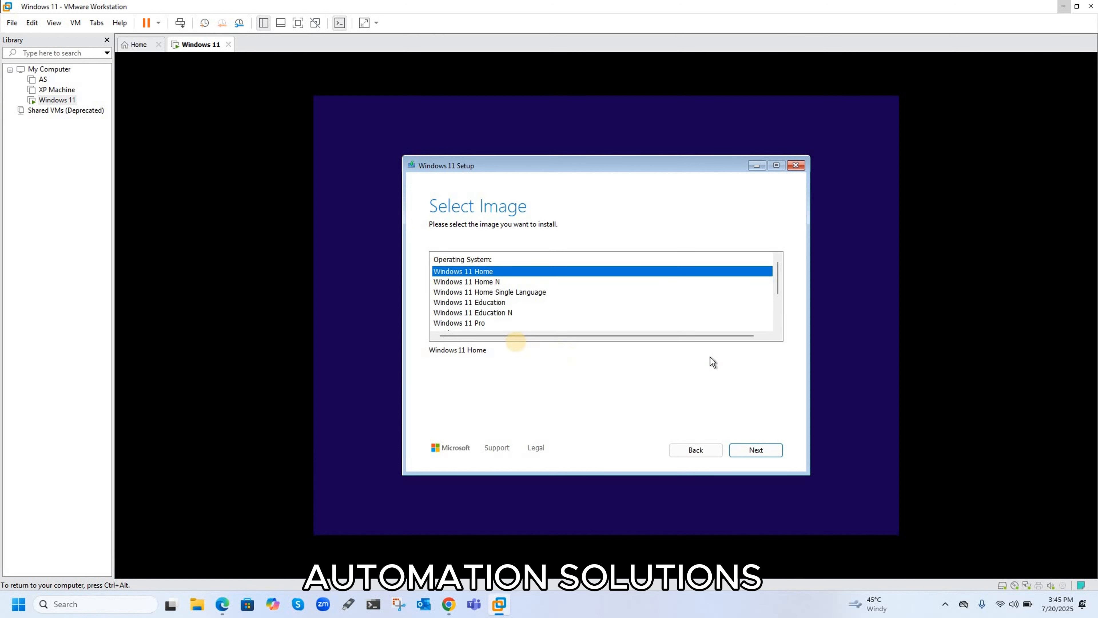
left_click(477, 324)
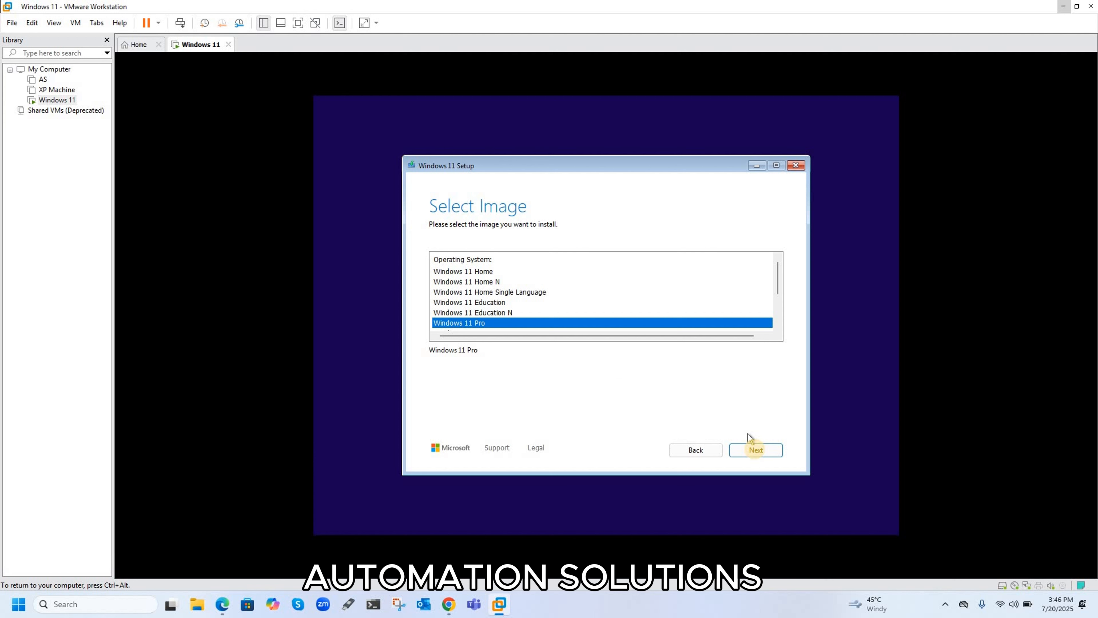
left_click(755, 450)
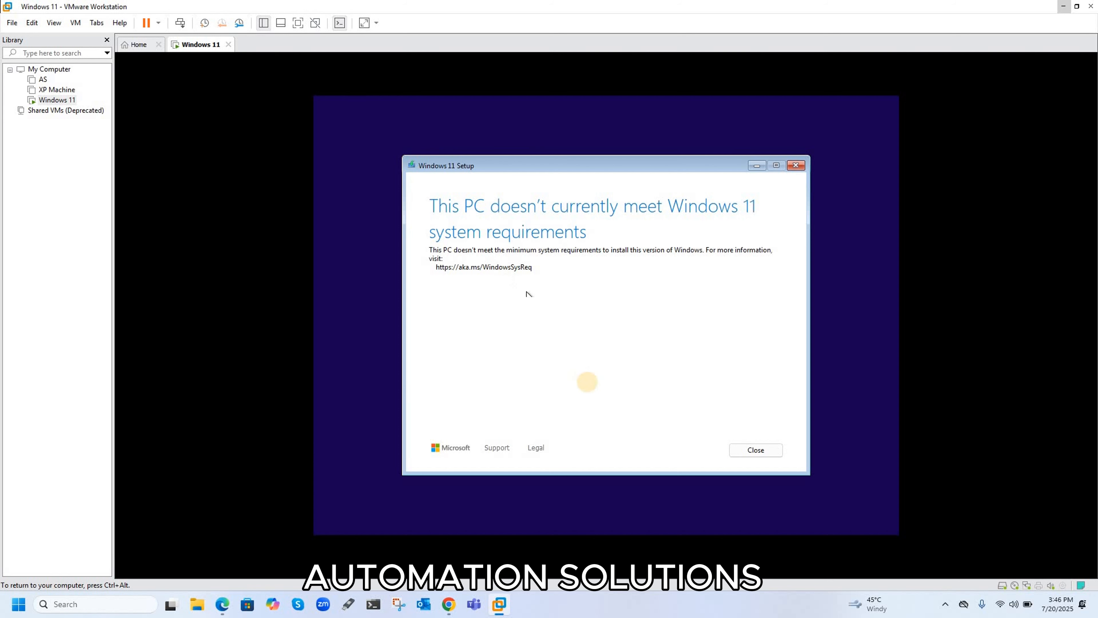
left_click(762, 455)
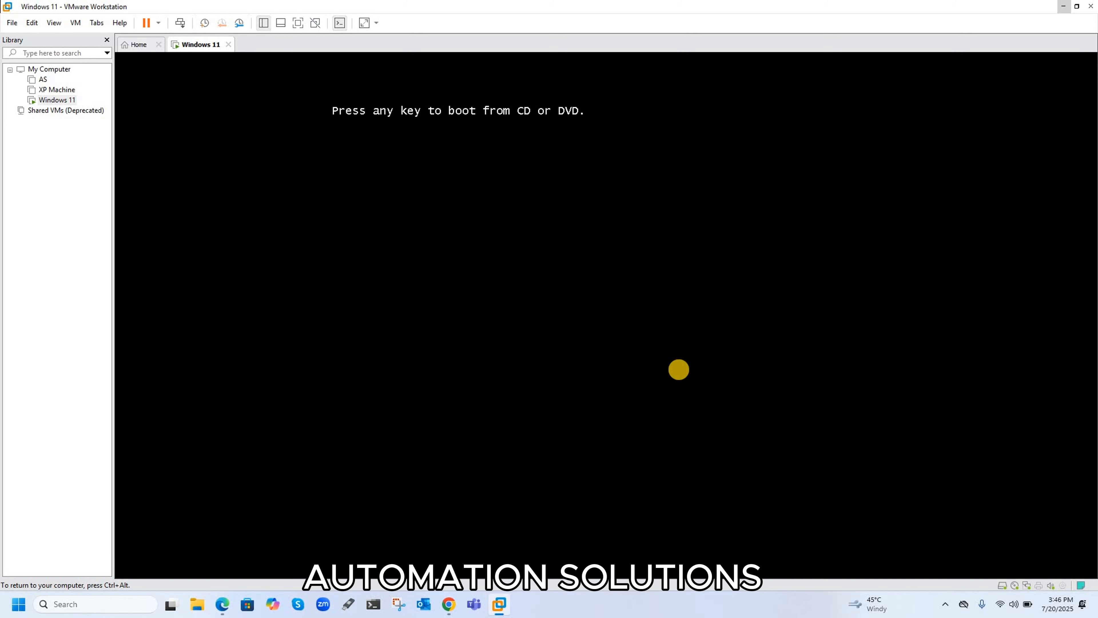
Boot the virtual machine from the installation disc again, open a command prompt in Windows 11 Setup and run regedit
key("Return")
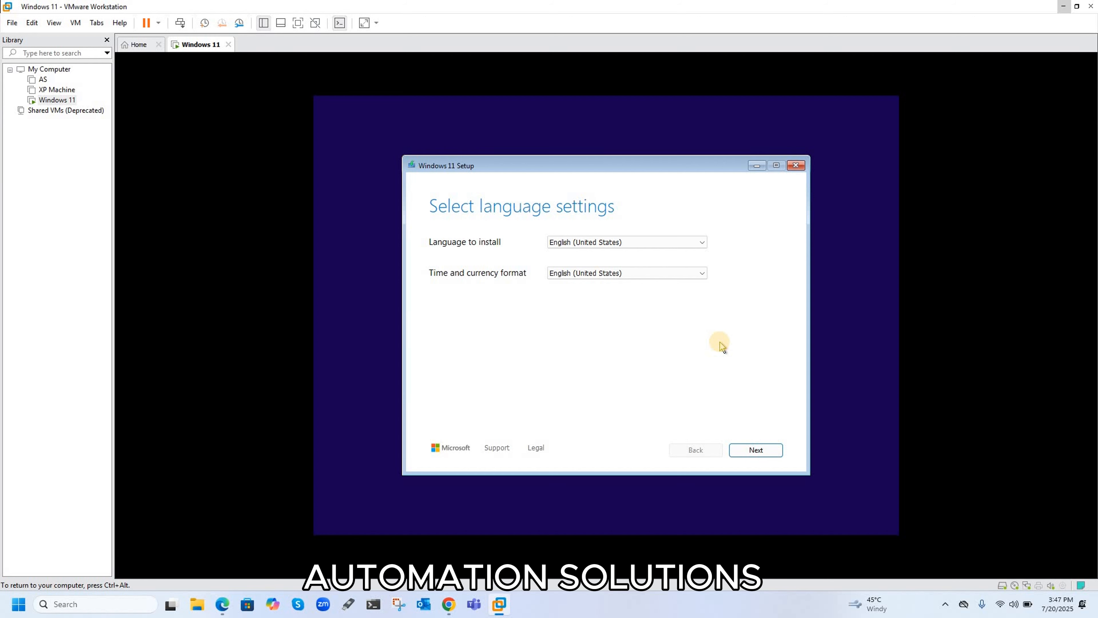
key("shift+F10")
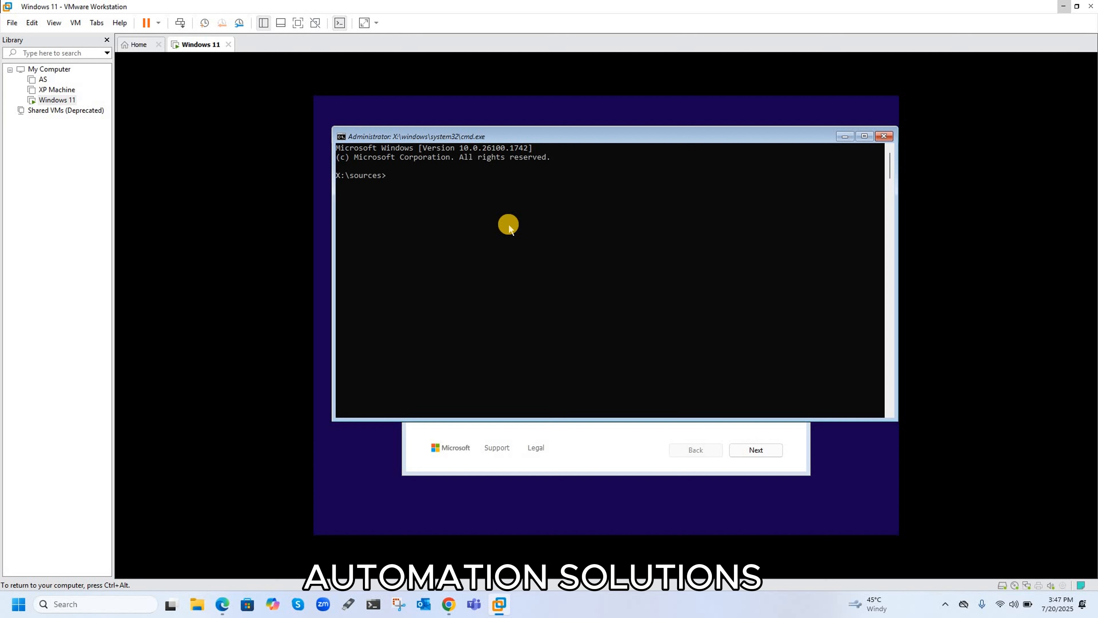
type("regedit")
key("Return")
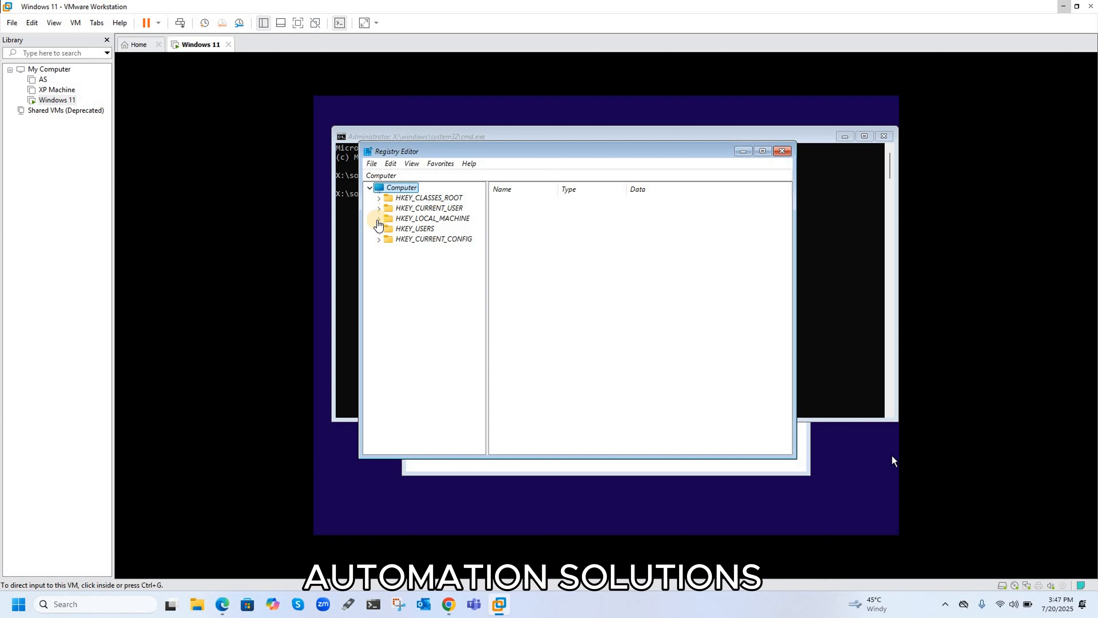
Go to the HKEY_LOCAL_MACHINE\SYSTEM\Setup key in the registry
left_click(380, 223)
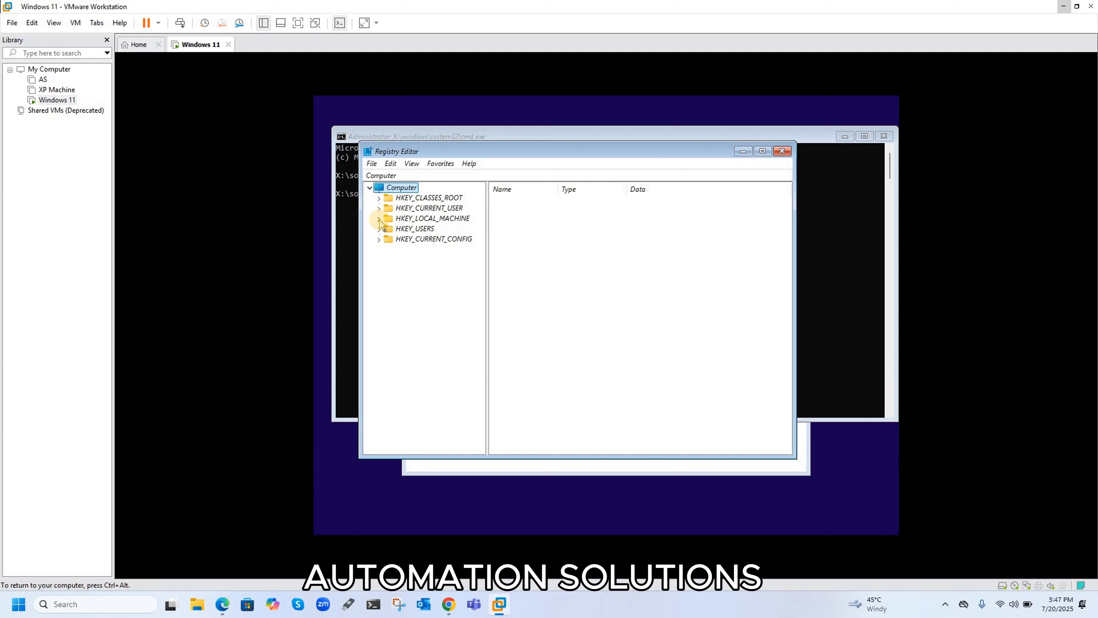
left_click(379, 219)
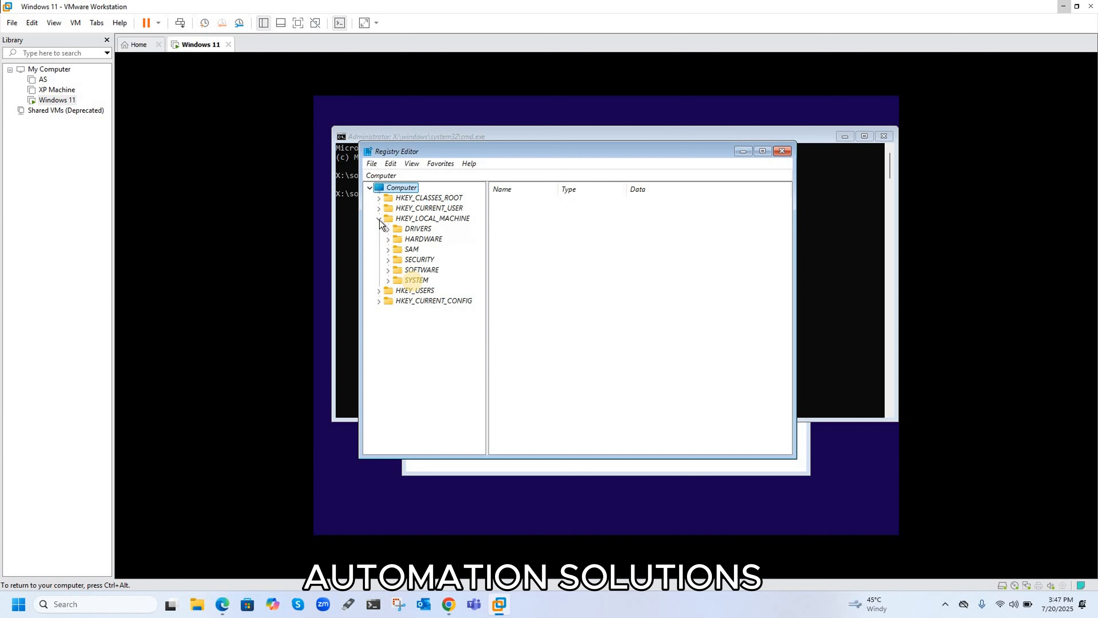
left_click(388, 280)
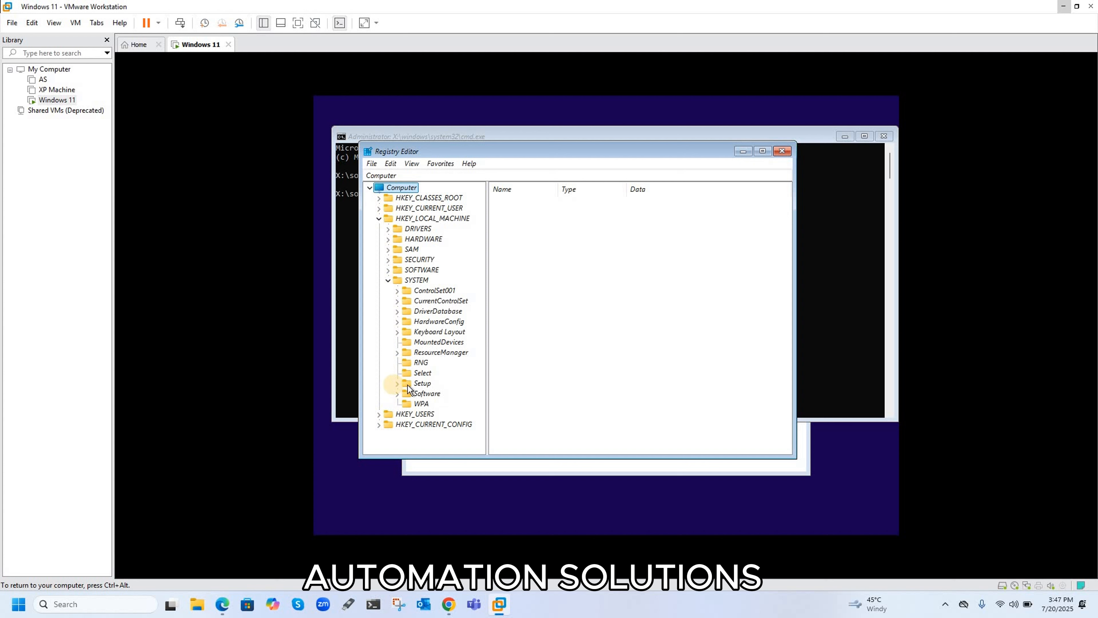
left_click(397, 383)
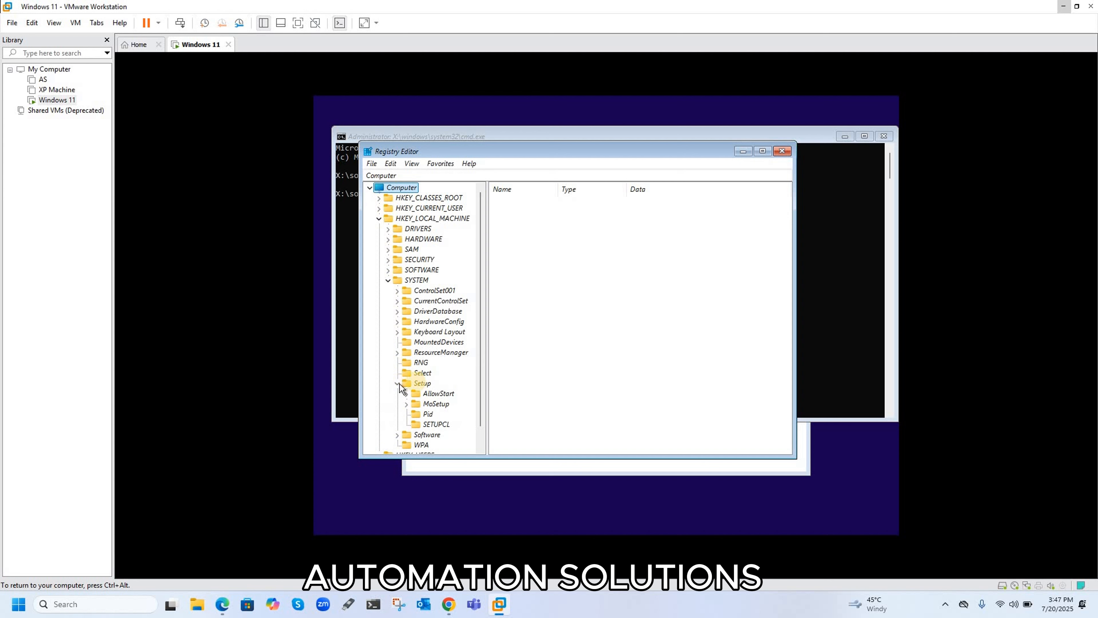
left_click(422, 385)
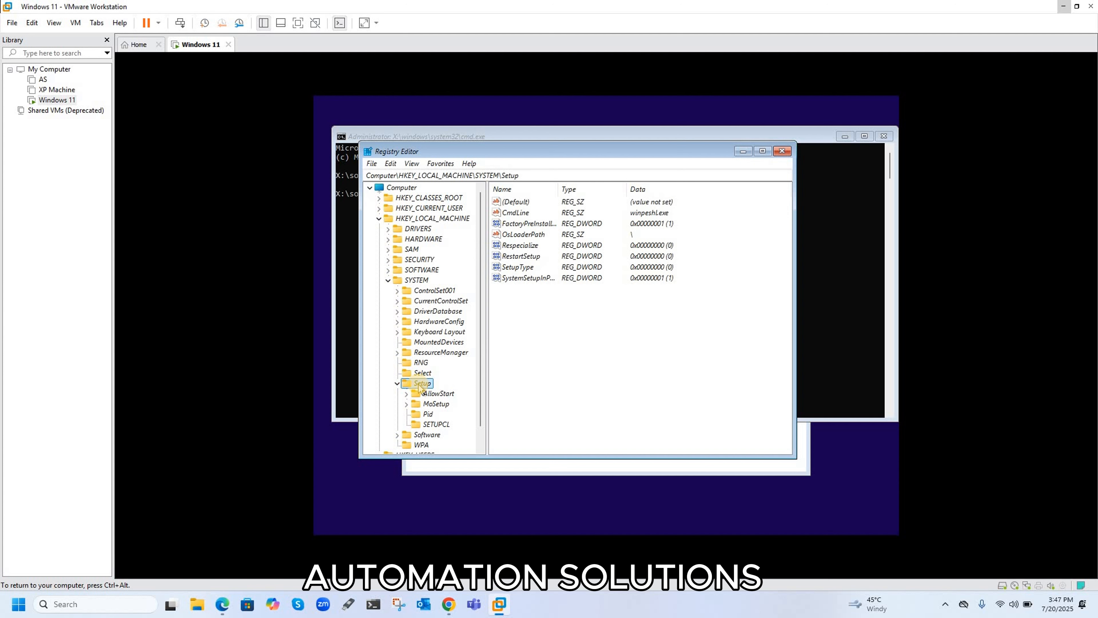
Create a new key named LabConfig under the Setup key
left_click(428, 383)
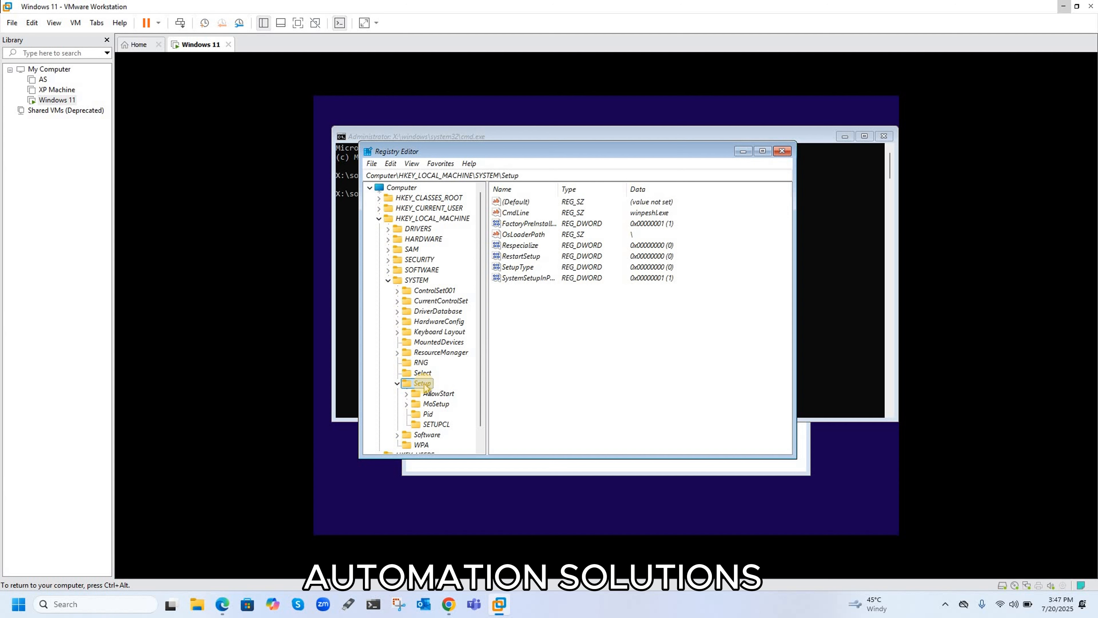
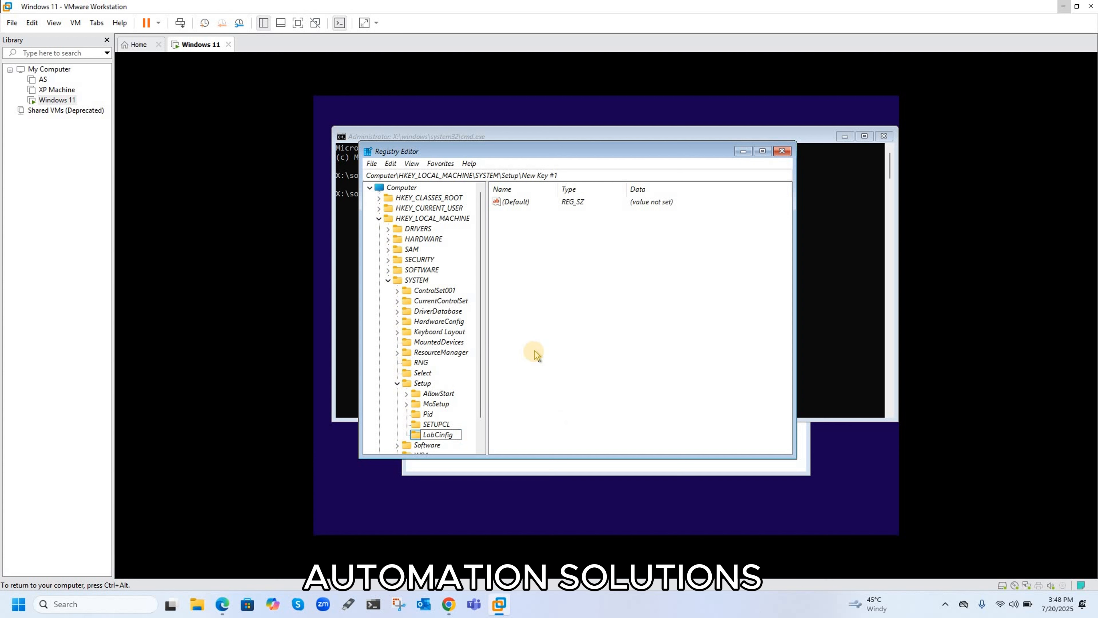
key("Left")
key("Left")
key("Left")
key("BackSpace")
type("o")
left_click(422, 383)
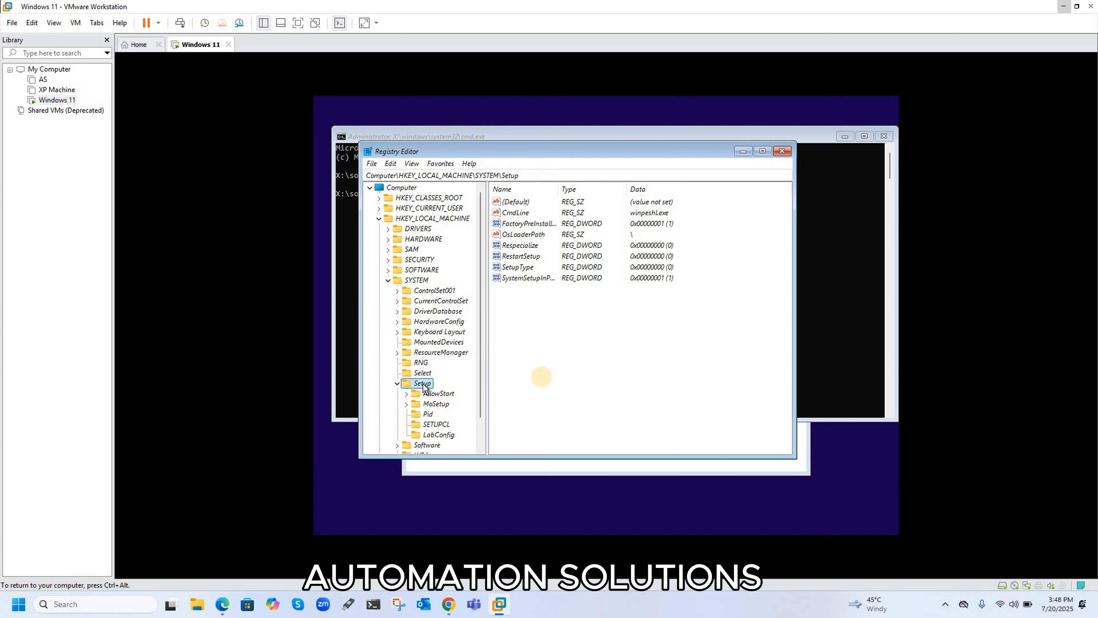
Add a DWORD (32-bit) value named BypassRAMCheck to the LabConfig key and copy its name
left_click(438, 434)
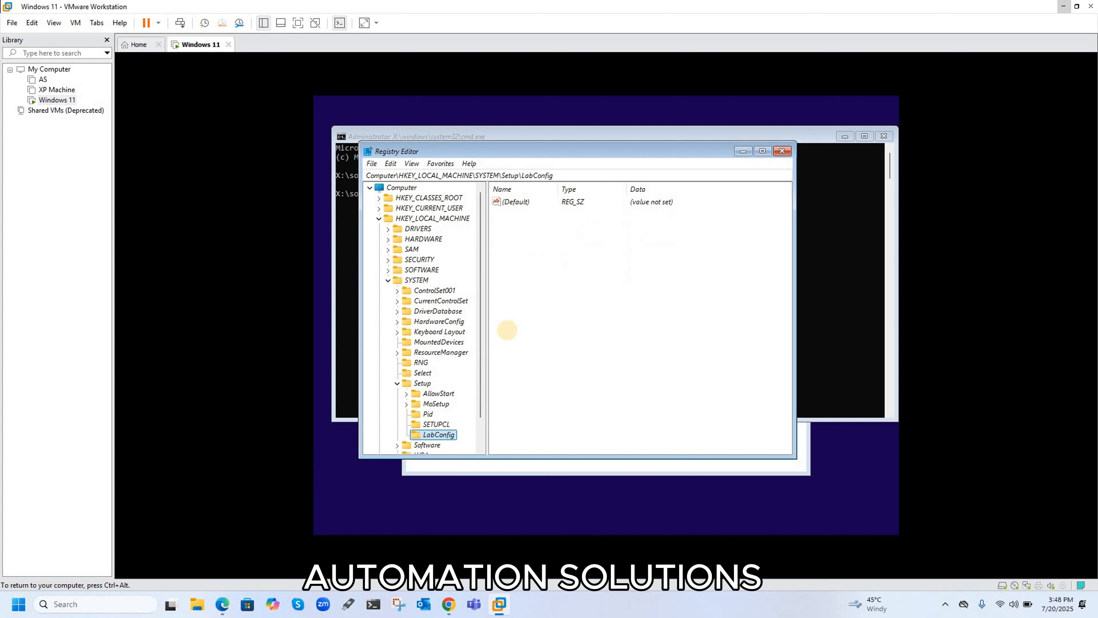
right_click(527, 277)
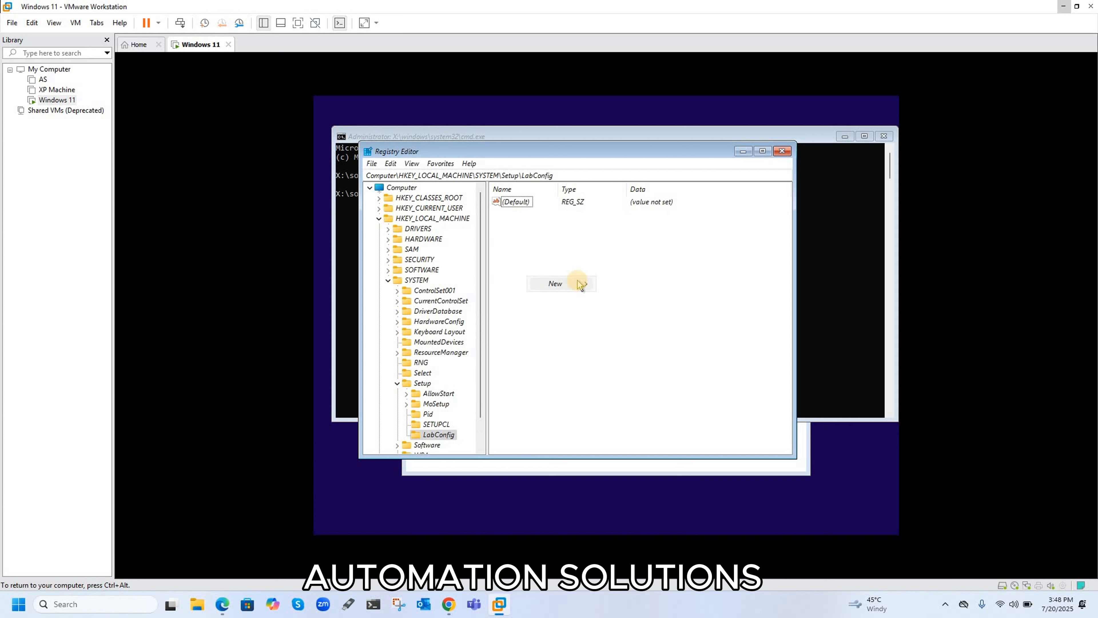
mouse_move(577, 284)
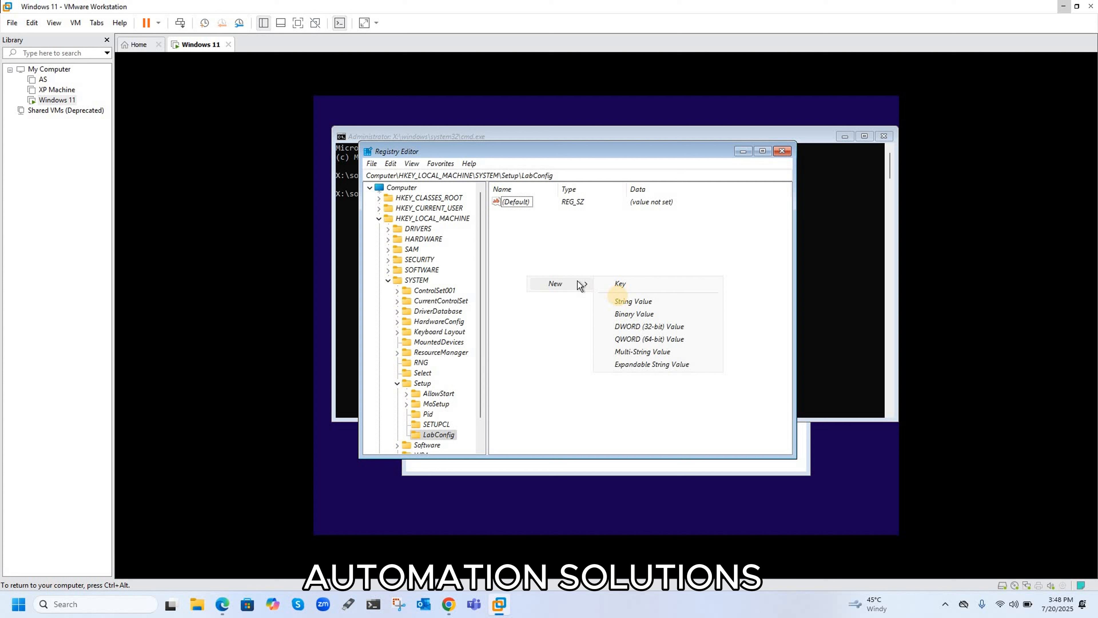
left_click(643, 330)
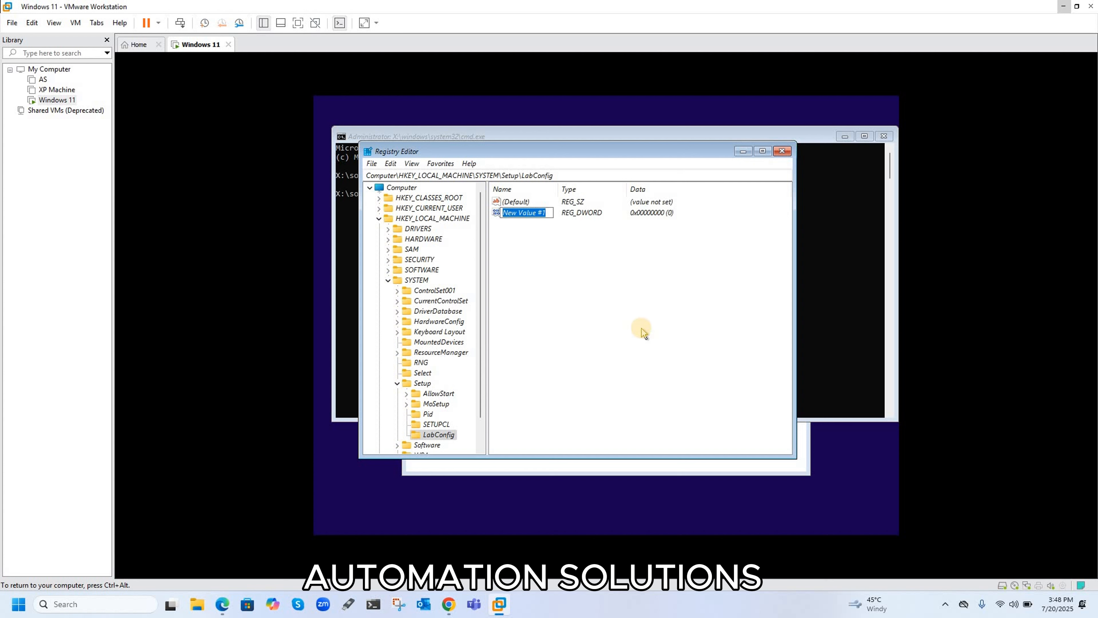
type("Bypass")
type("RAMCheck")
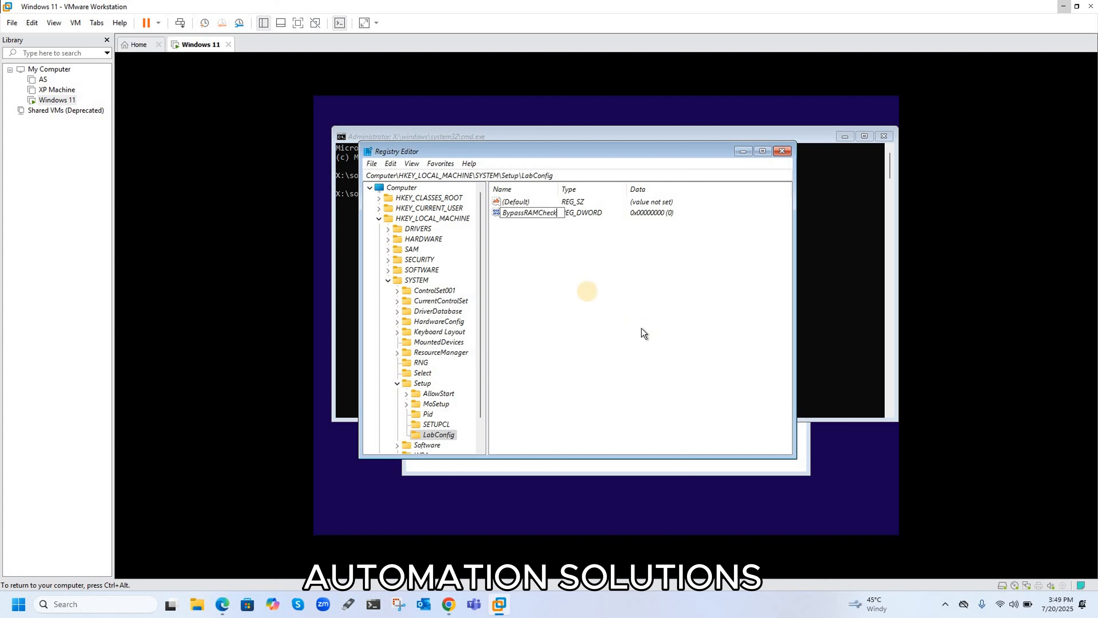
left_click_drag(557, 212, 488, 215)
key("ctrl+c")
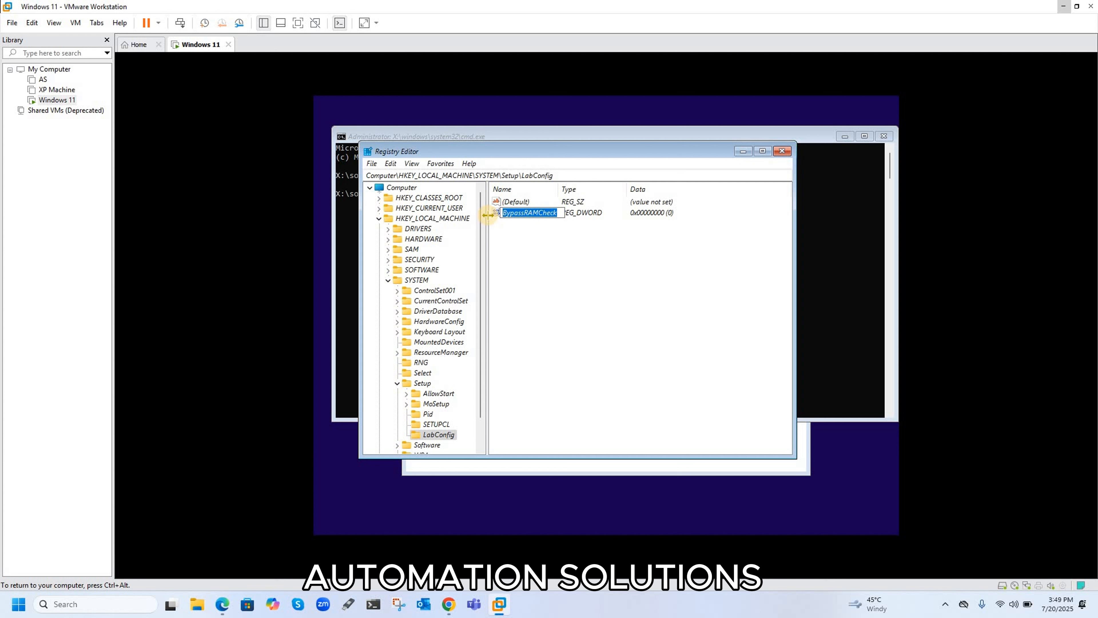
left_click(511, 243)
Add a second DWORD (32-bit) value to LabConfig, reusing the copied name changed to BypassTPMCheck
right_click(511, 242)
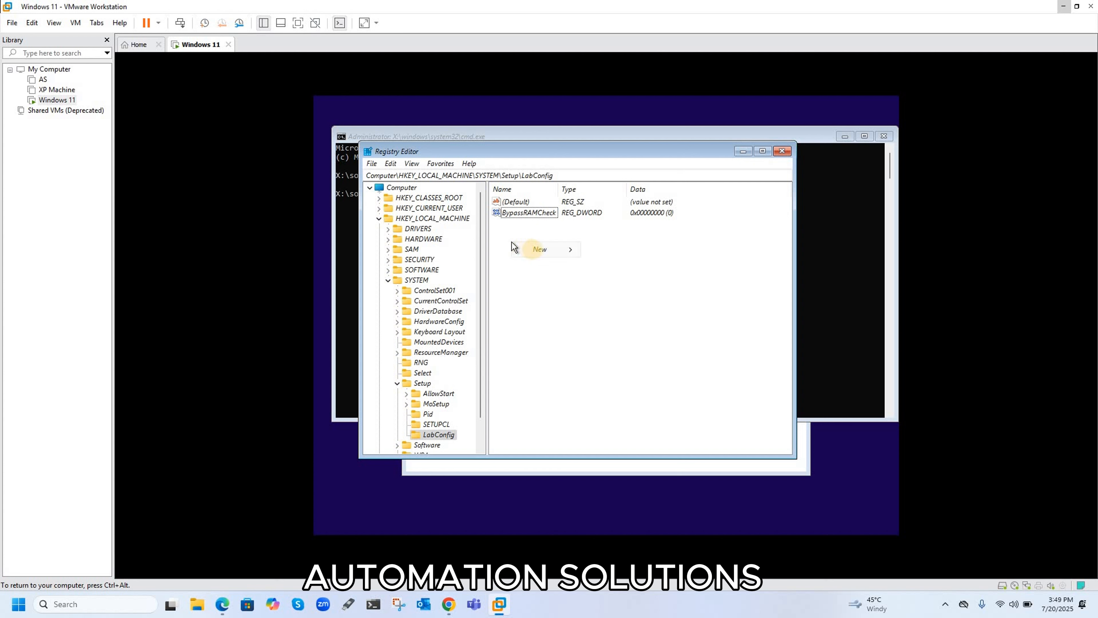
mouse_move(536, 250)
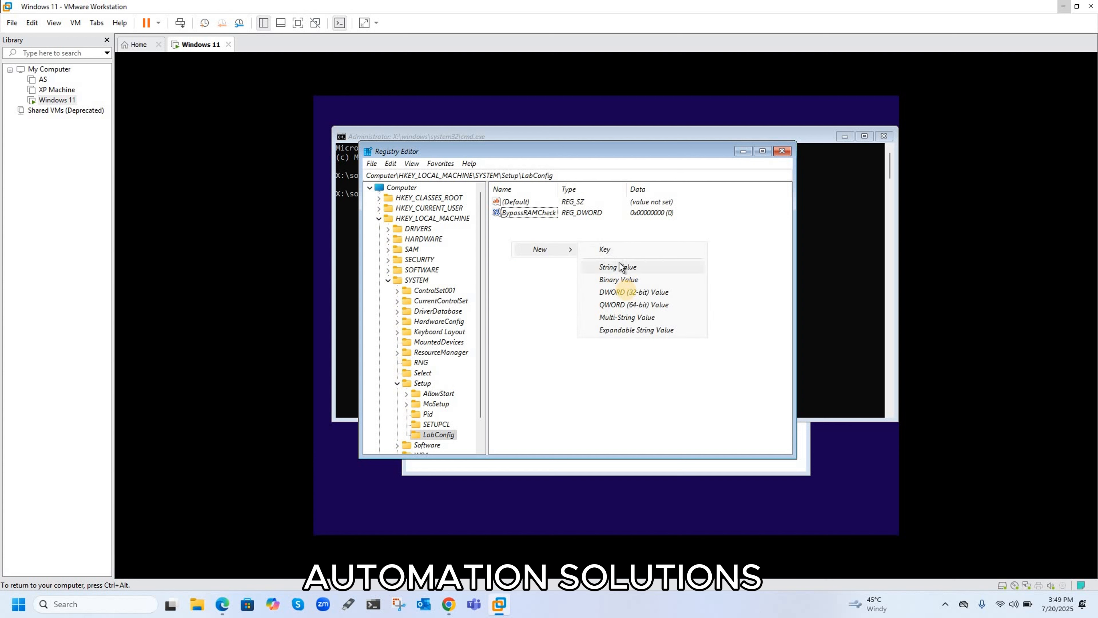
left_click(630, 293)
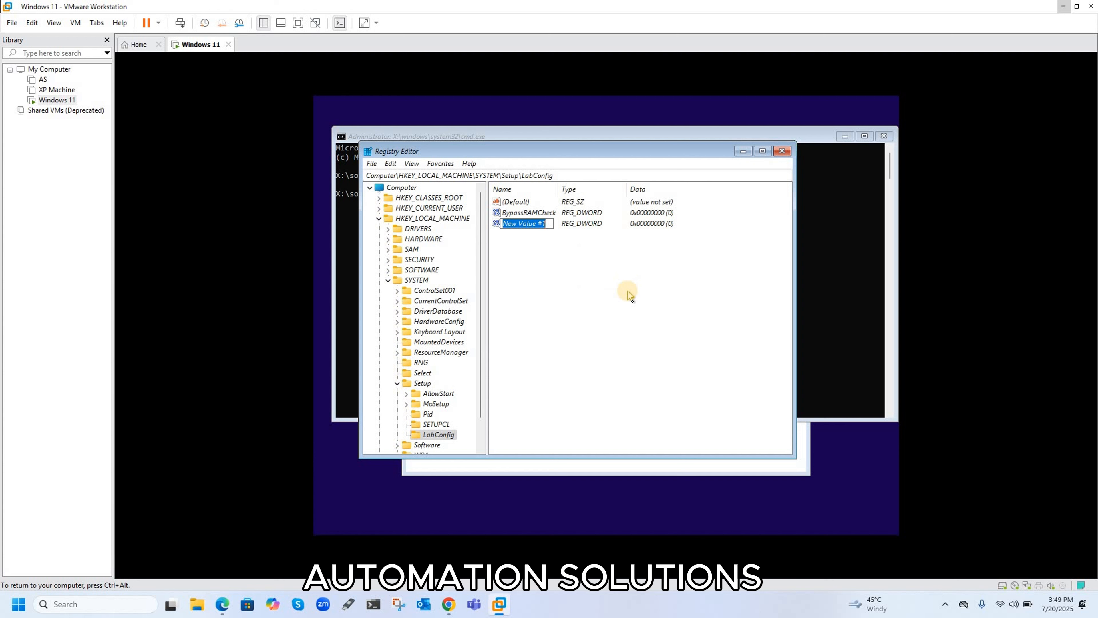
key("ctrl+v")
key("Left")
key("Left")
key("BackSpace")
key("BackSpace")
key("BackSpace")
type("TPM")
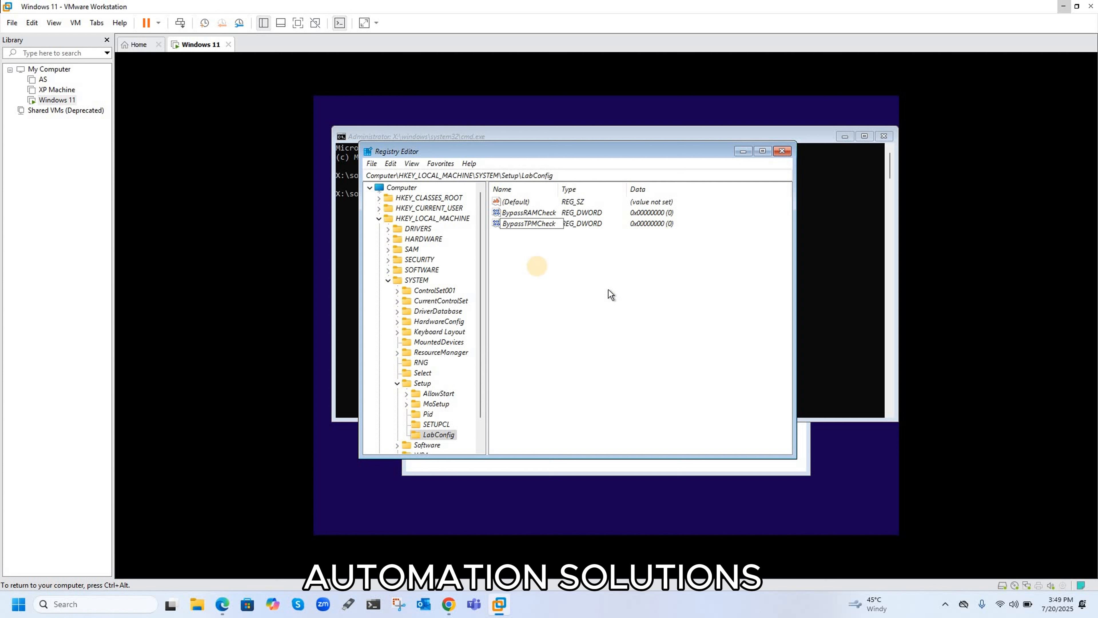
key("Return")
Add a third DWORD (32-bit) value named BypassSecureBootCheck to LabConfig and widen the Name column to fit it
right_click(537, 267)
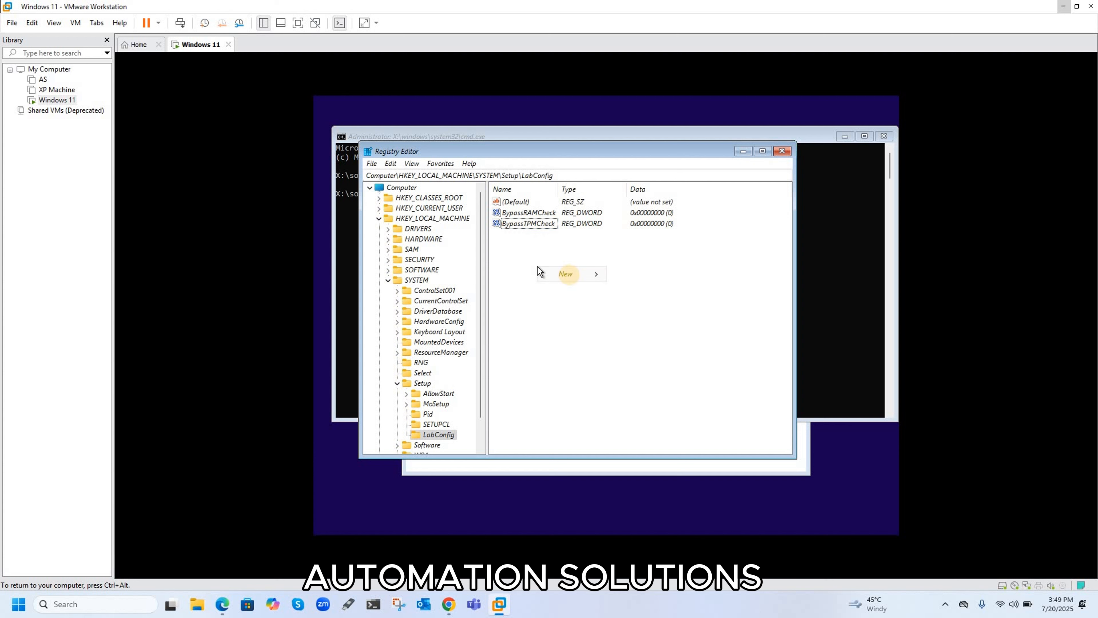
mouse_move(572, 277)
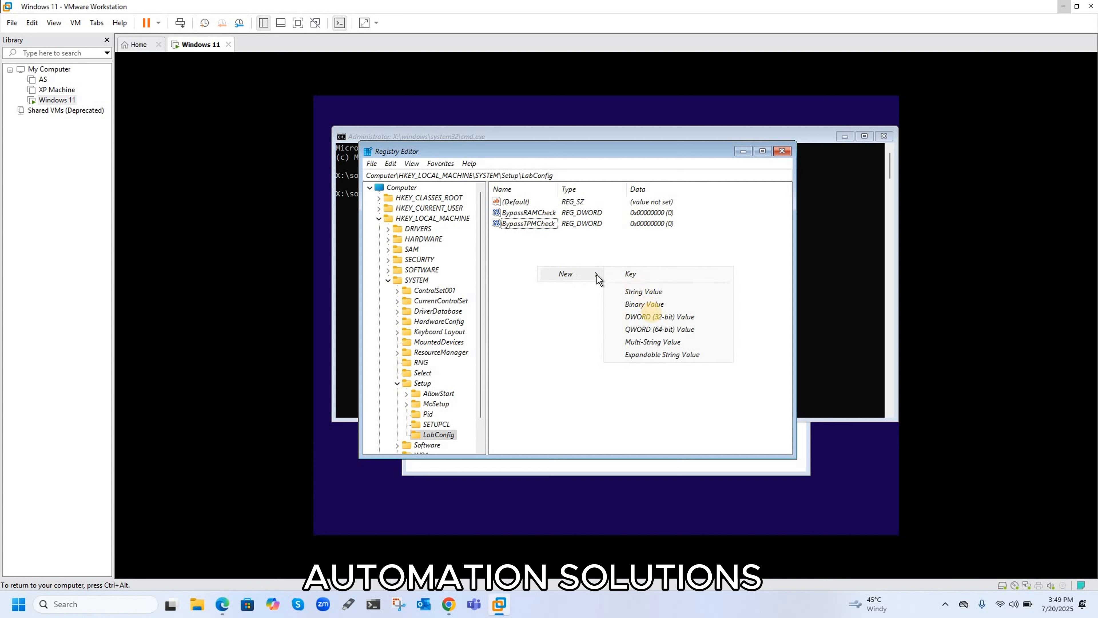
left_click(656, 320)
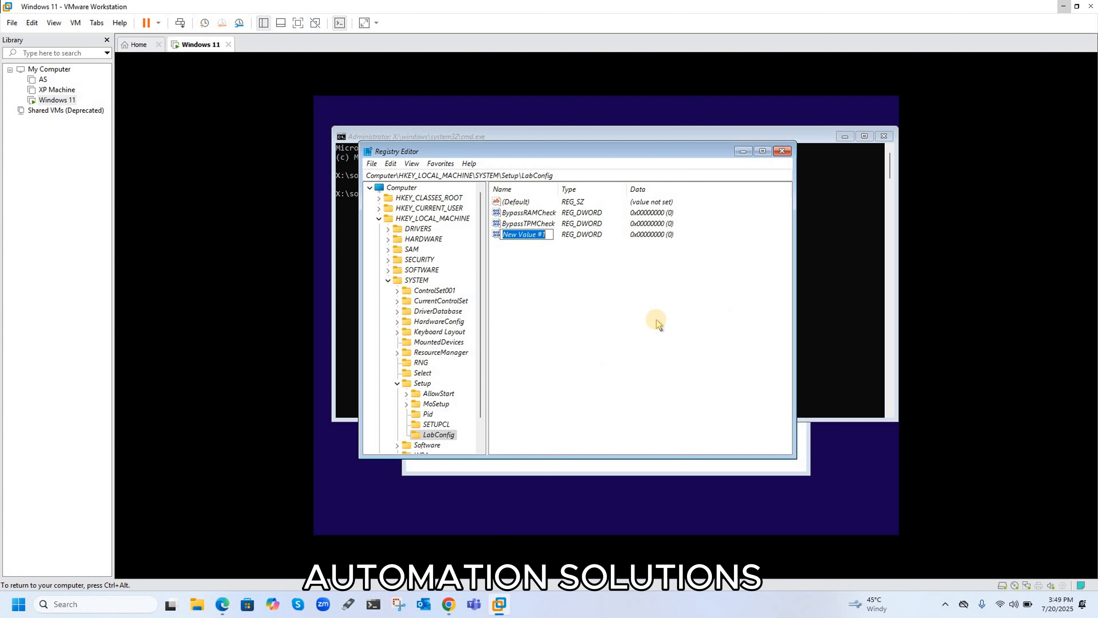
key("ctrl+v")
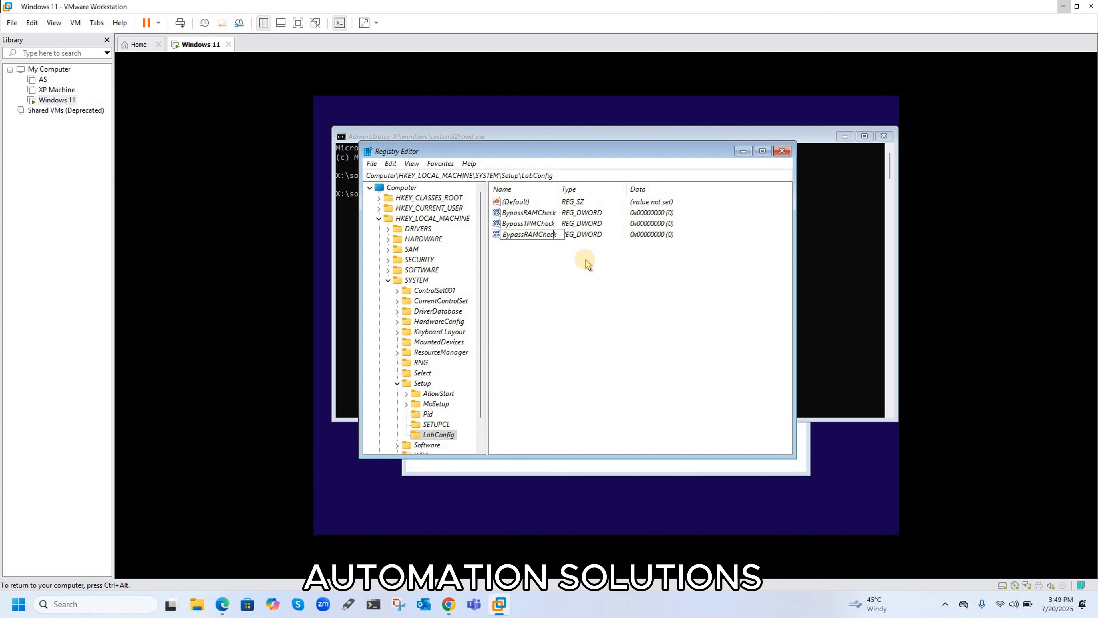
key("BackSpace")
key("BackSpace")
key("BackSpace")
type("SecureBoot")
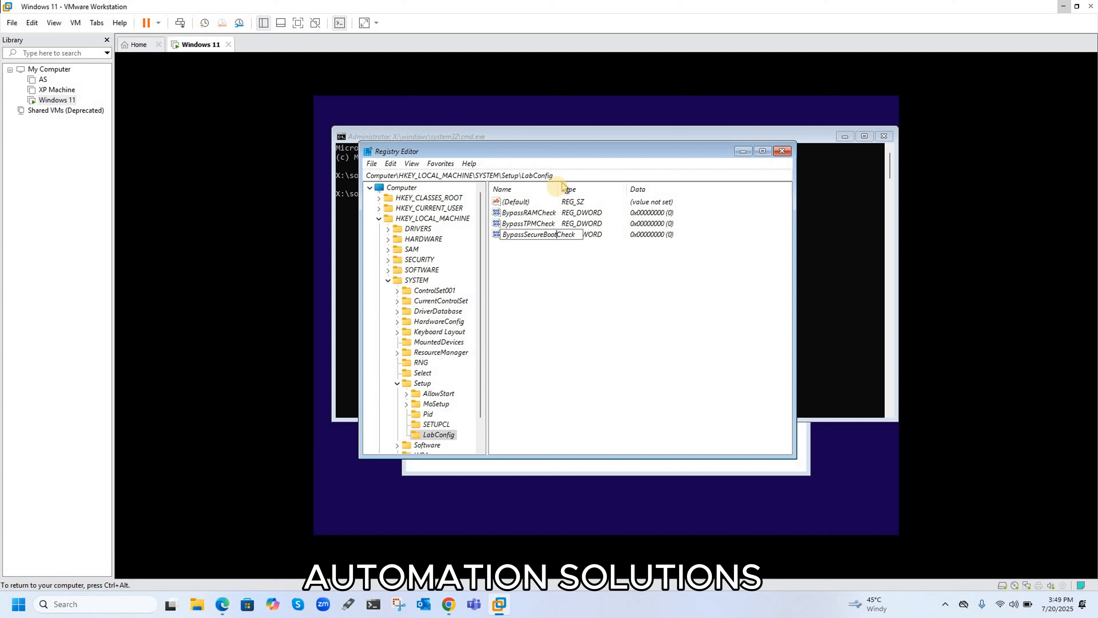
left_click_drag(556, 187, 591, 187)
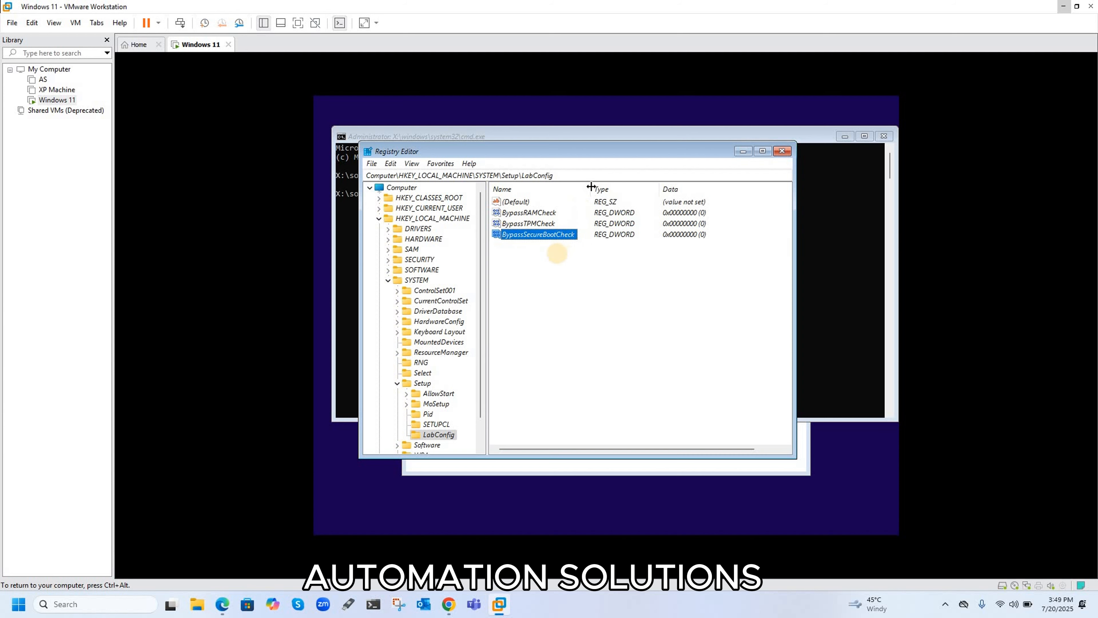
left_click(557, 255)
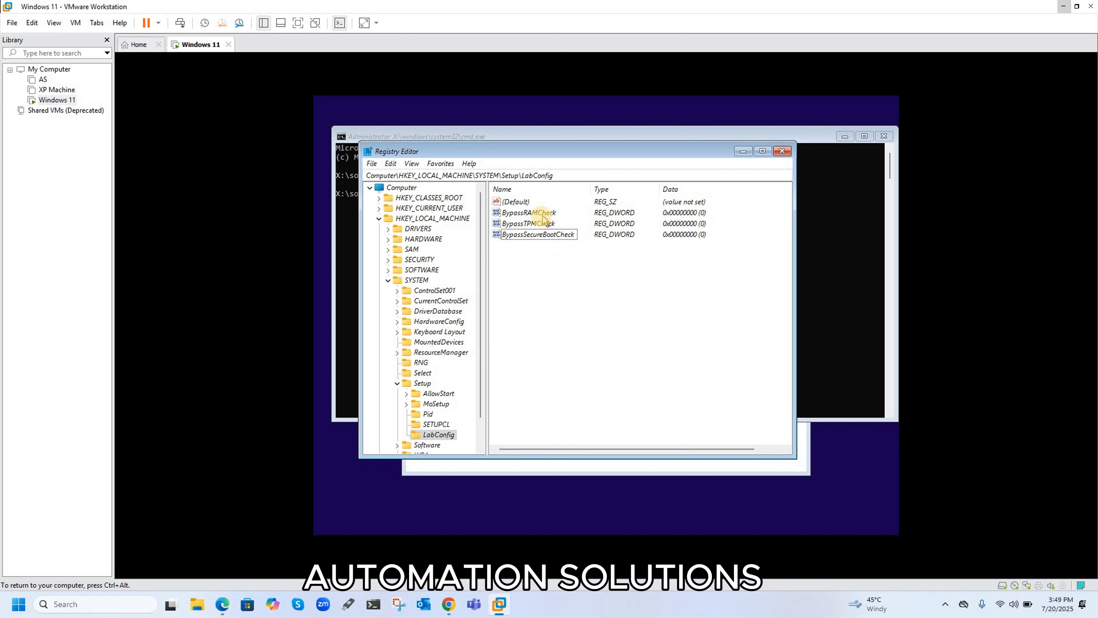
Set the value data of both BypassRAMCheck and BypassTPMCheck to 1
double_click(542, 216)
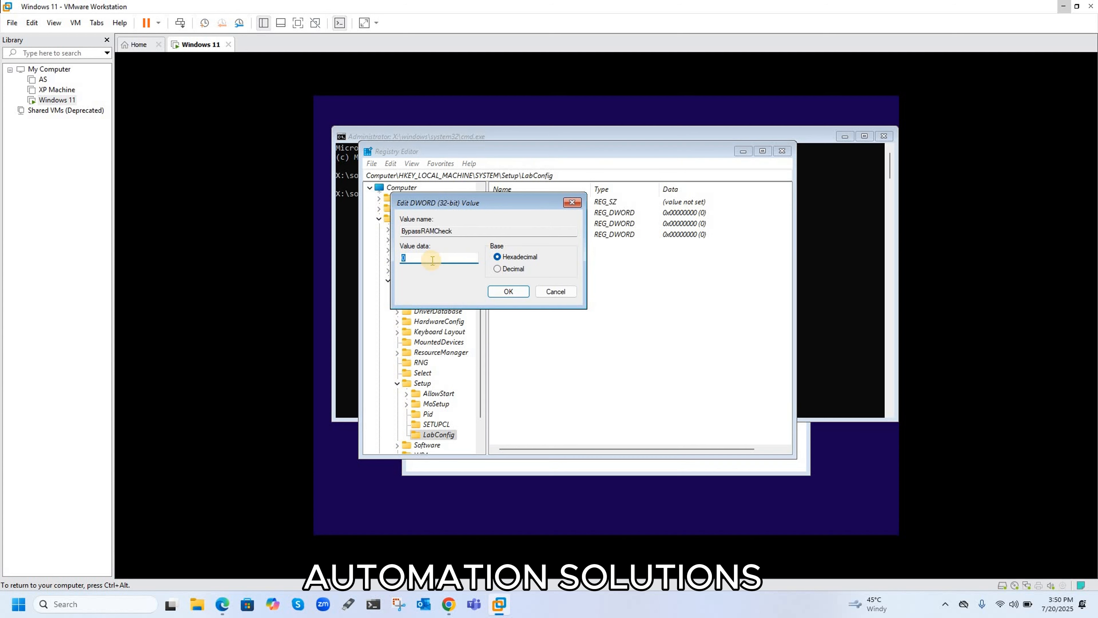
type("1")
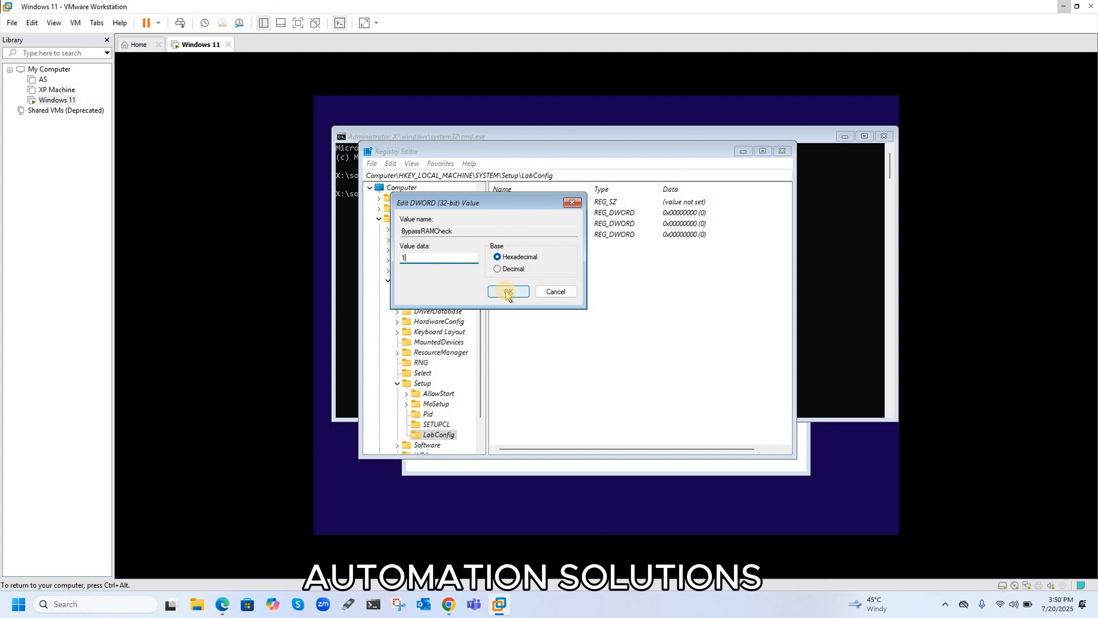
left_click(507, 291)
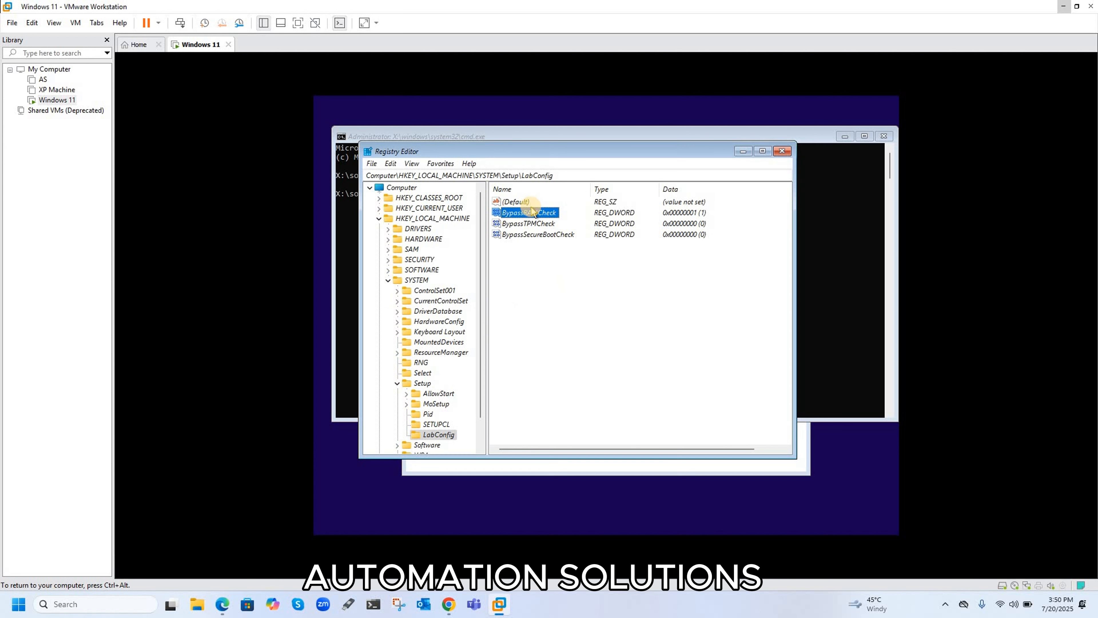
double_click(535, 224)
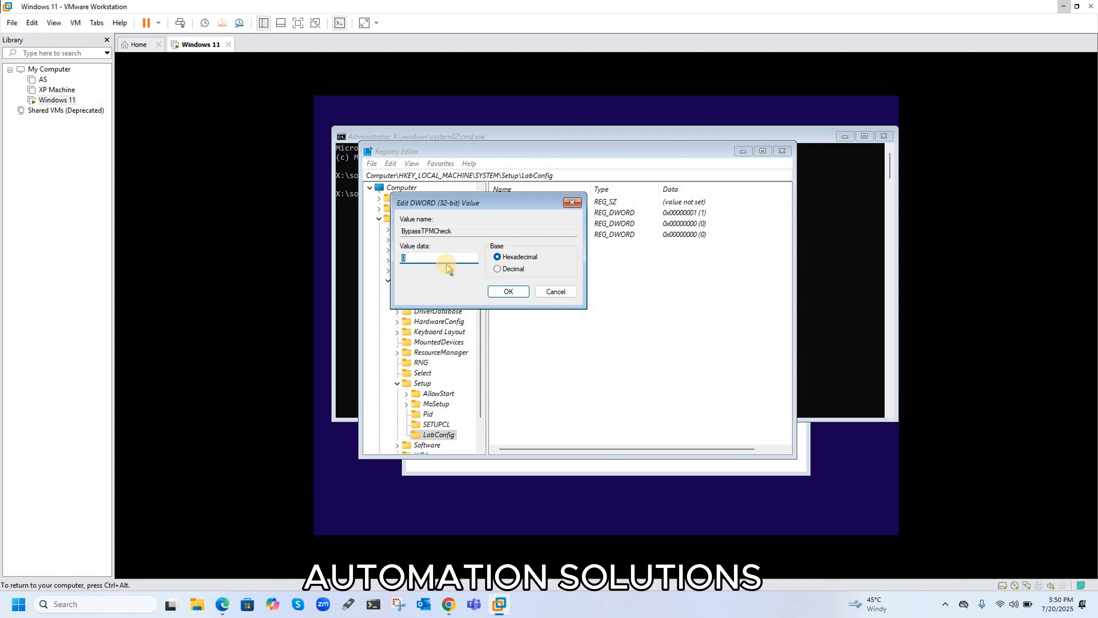
type("1")
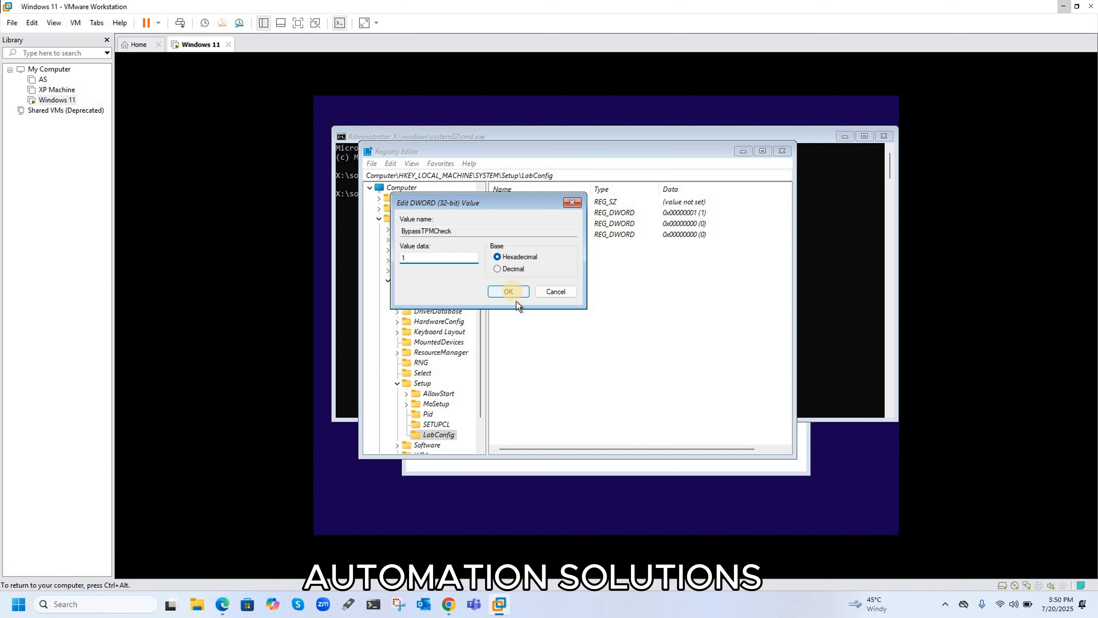
left_click(510, 292)
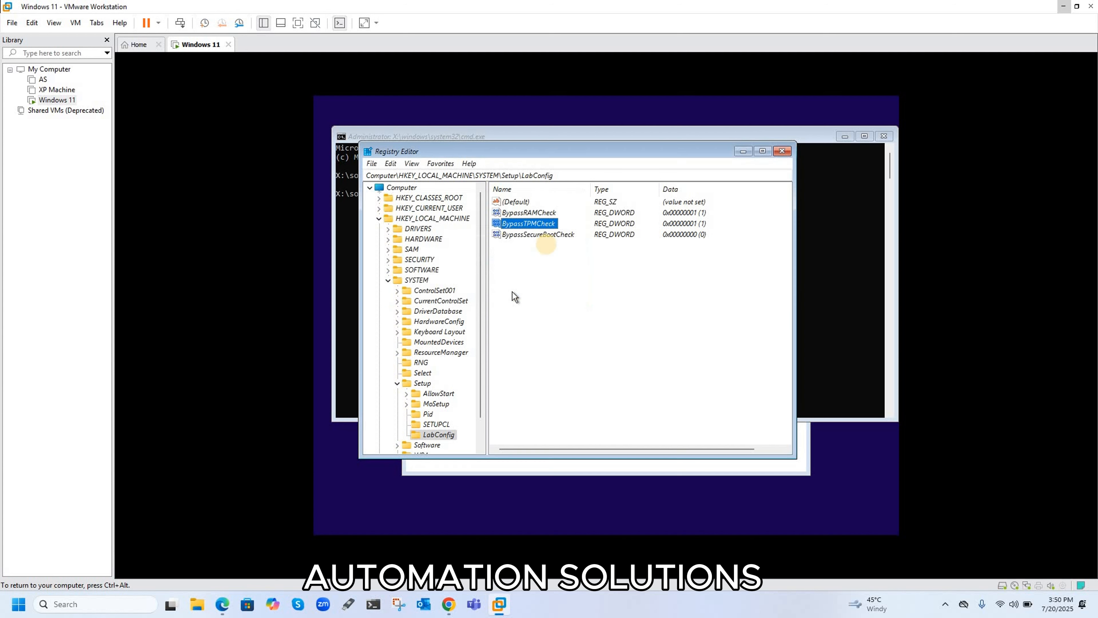
Set the value data of BypassSecureBootCheck to 1 and close both the Registry Editor and the command prompt
double_click(552, 236)
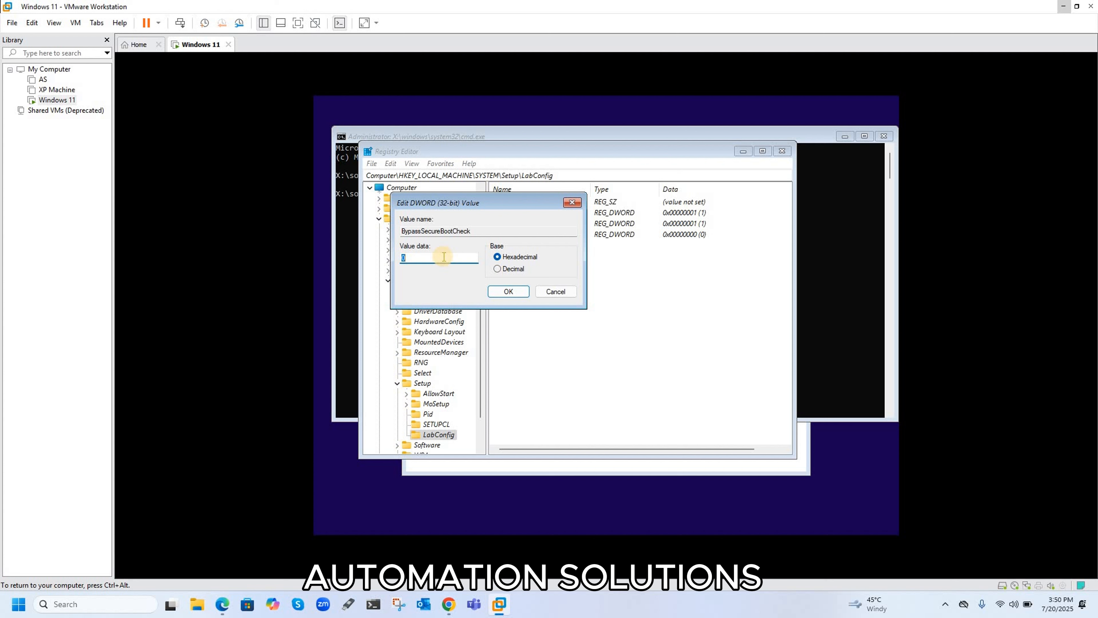
type("1")
left_click(505, 291)
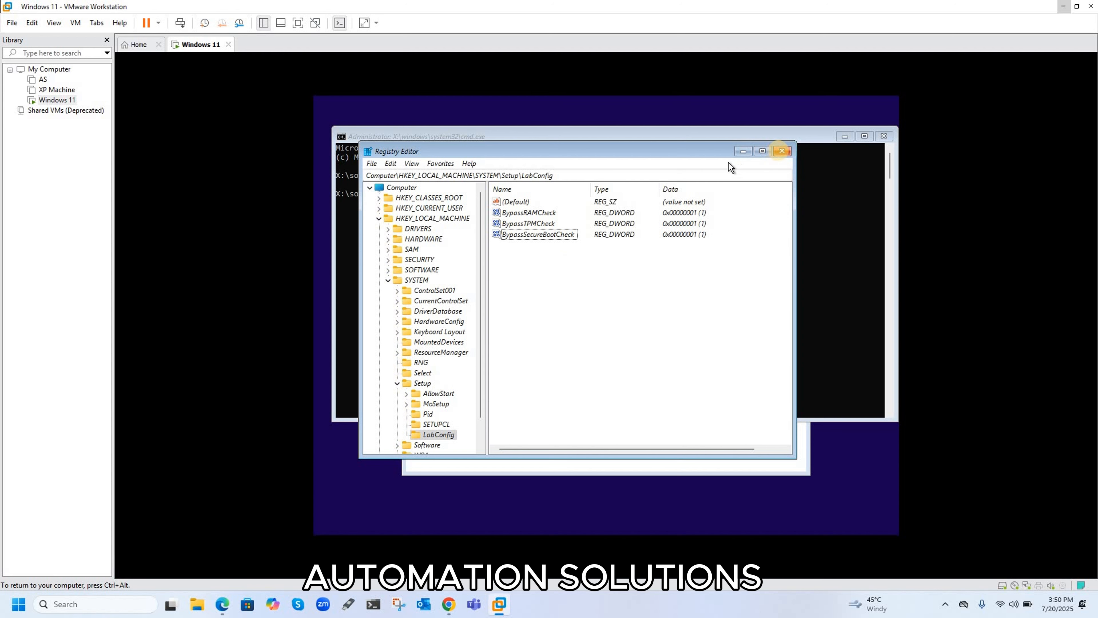
left_click(781, 152)
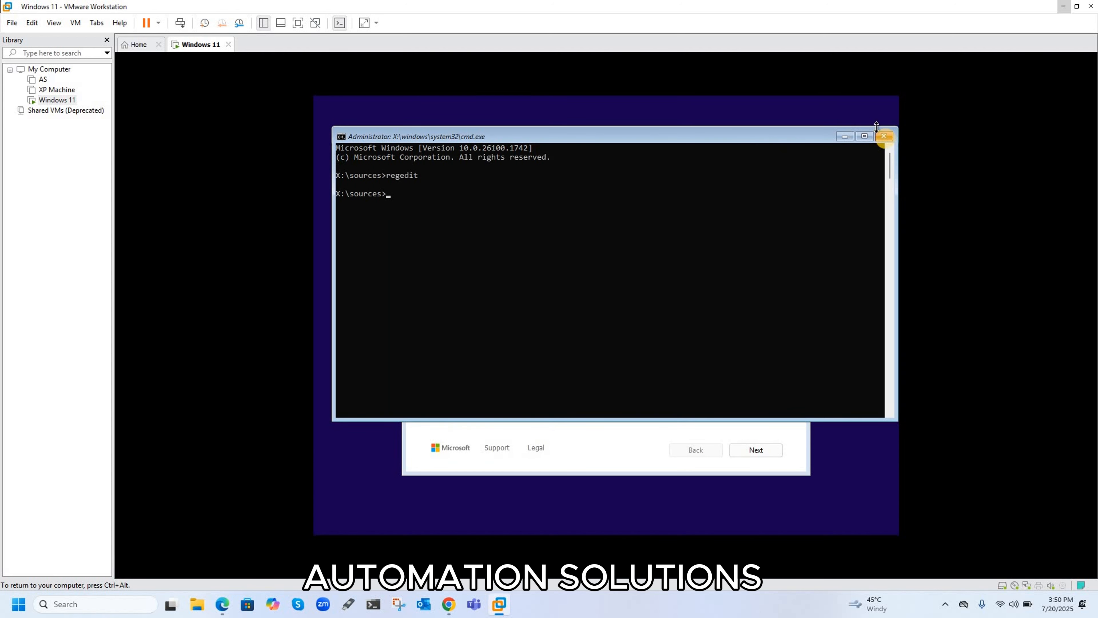
left_click(885, 137)
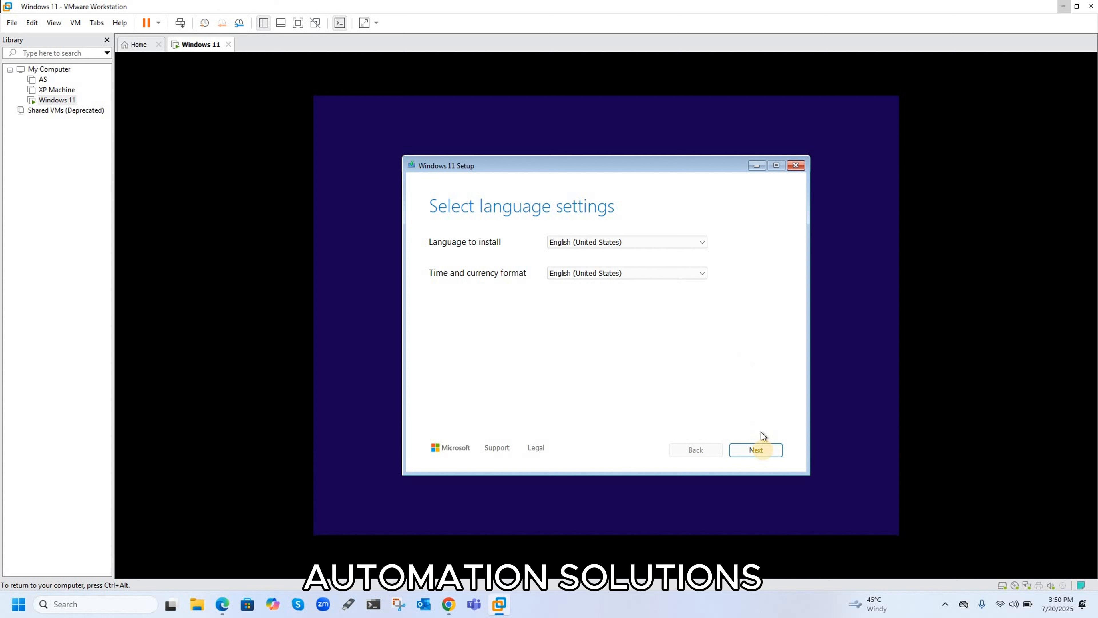
Keep English (United States) and the US keyboard, and proceed with Install Windows 11, agreeing that files, apps and settings are deleted
left_click(765, 454)
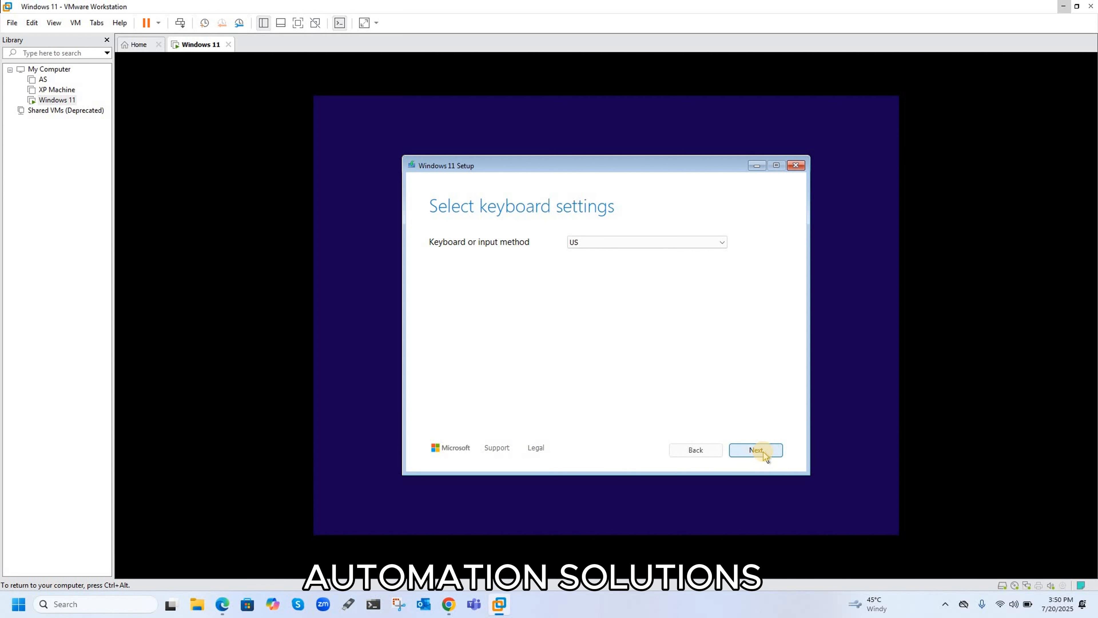
left_click(764, 452)
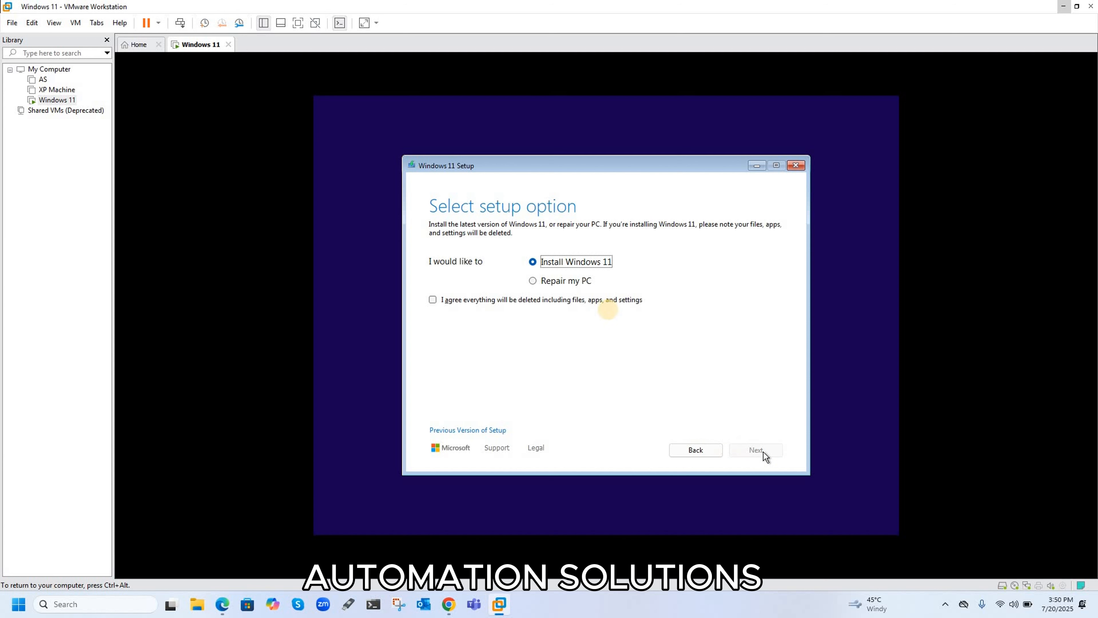
left_click(432, 300)
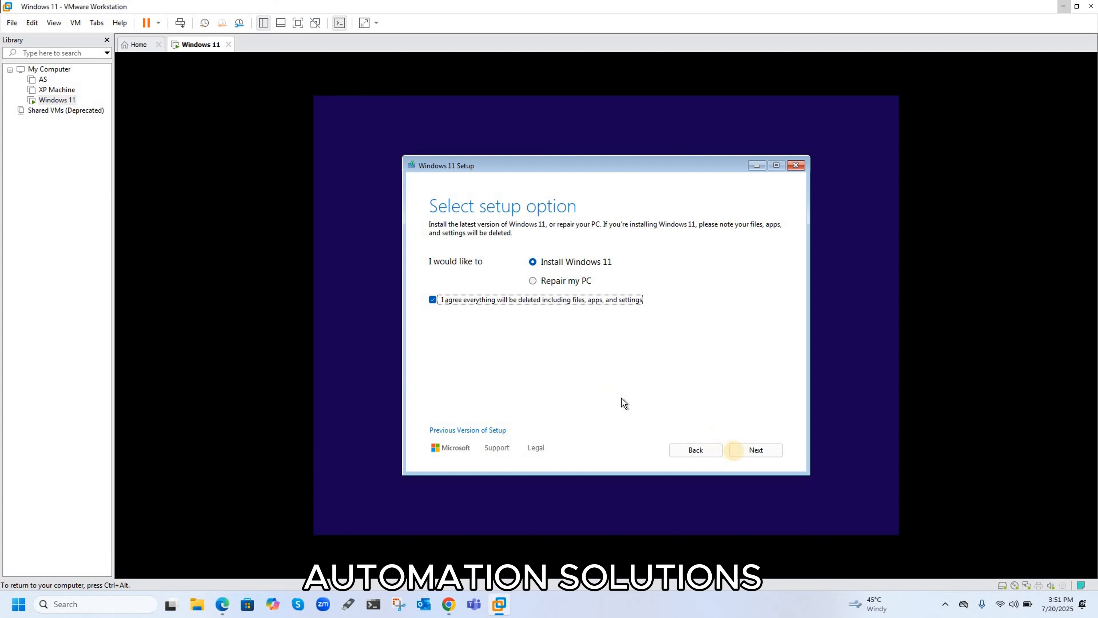
left_click(758, 450)
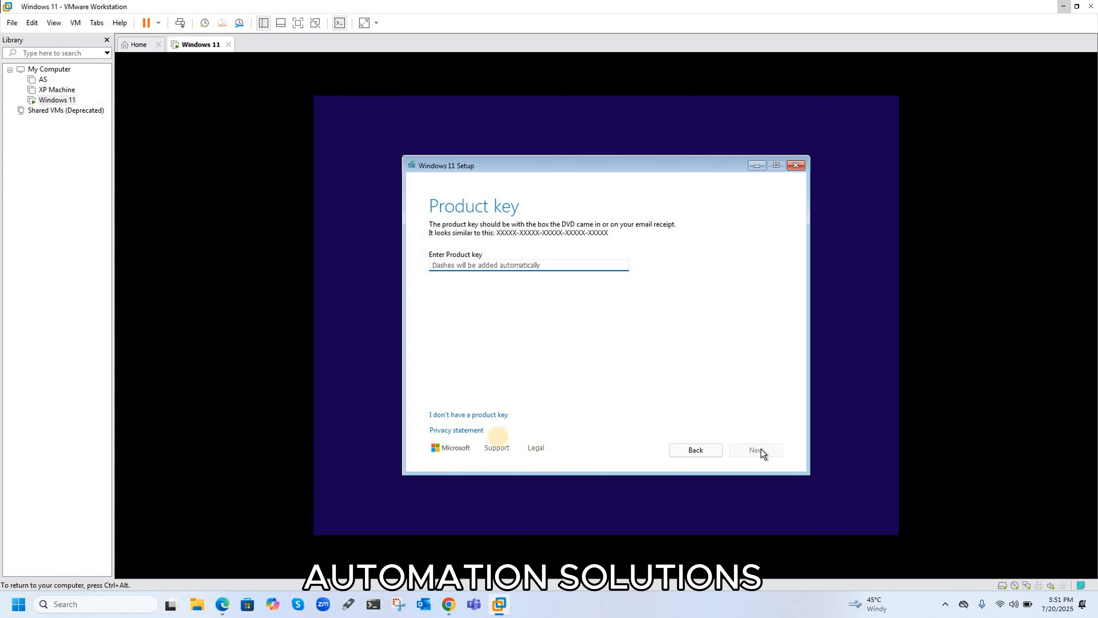
Continue setup without a product key and select Windows 11 Pro as the image to install
left_click(478, 416)
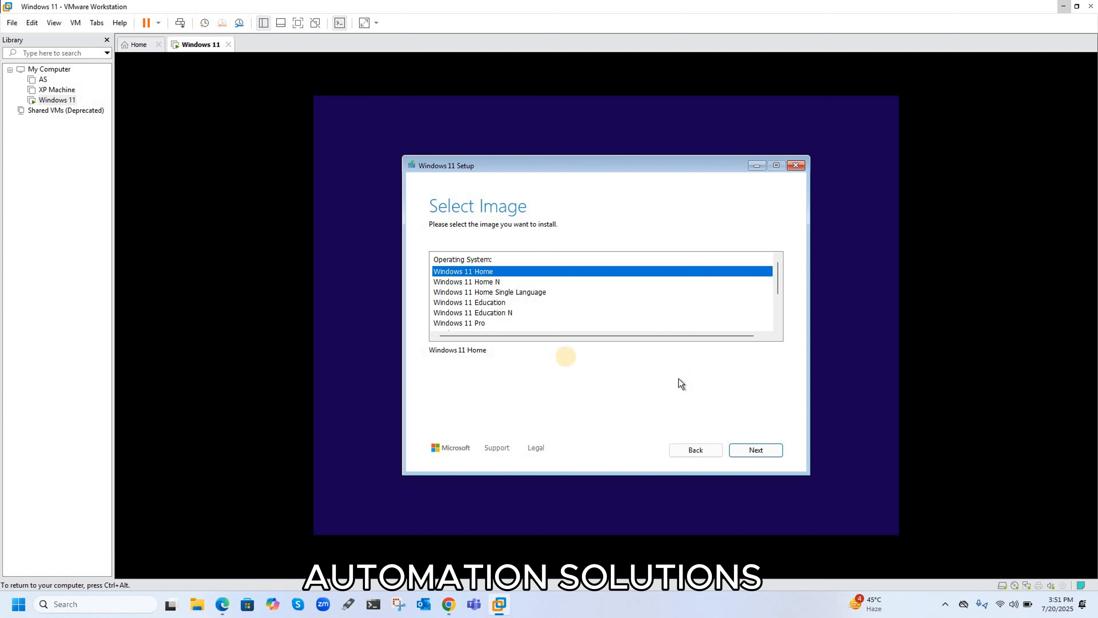
left_click(469, 323)
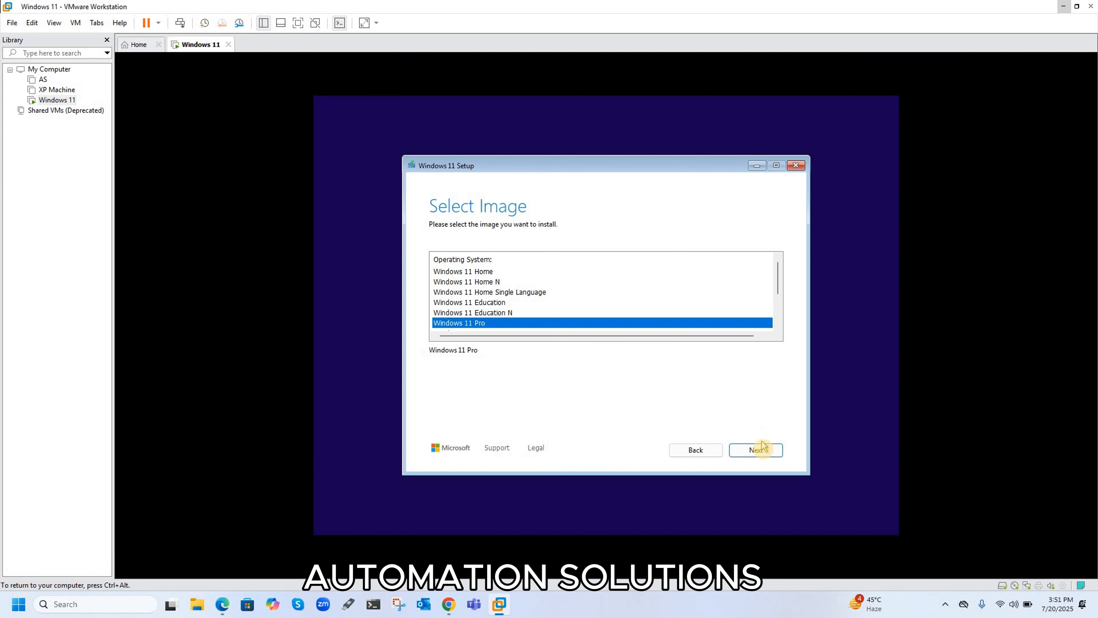
left_click(764, 453)
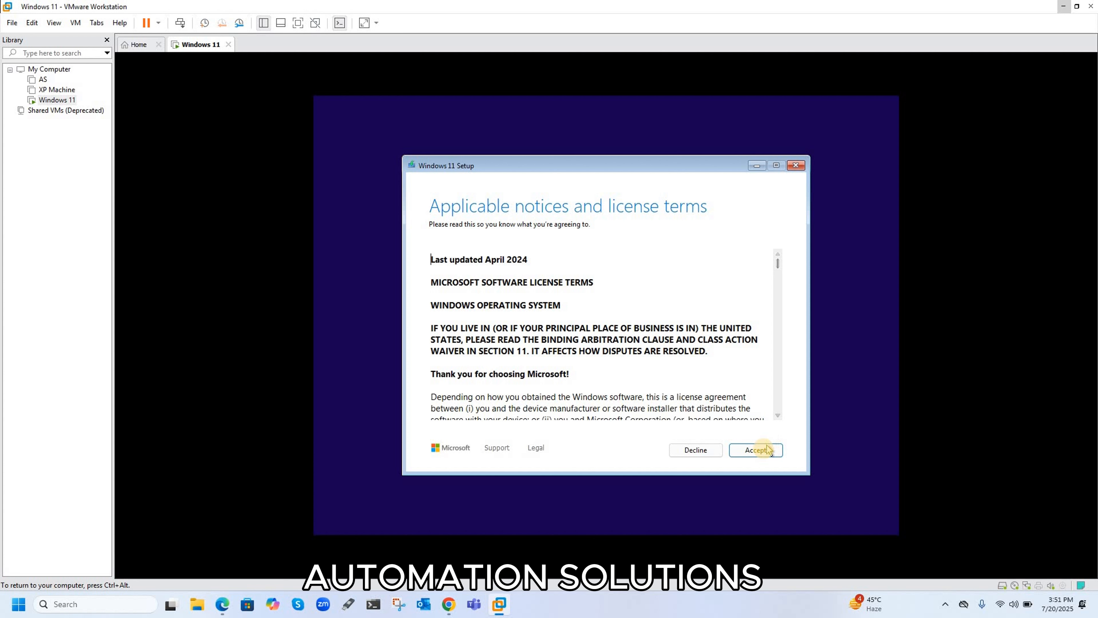
Accept the license terms and start the Windows 11 Pro installation on Disk 0 Unallocated Space
left_click(755, 450)
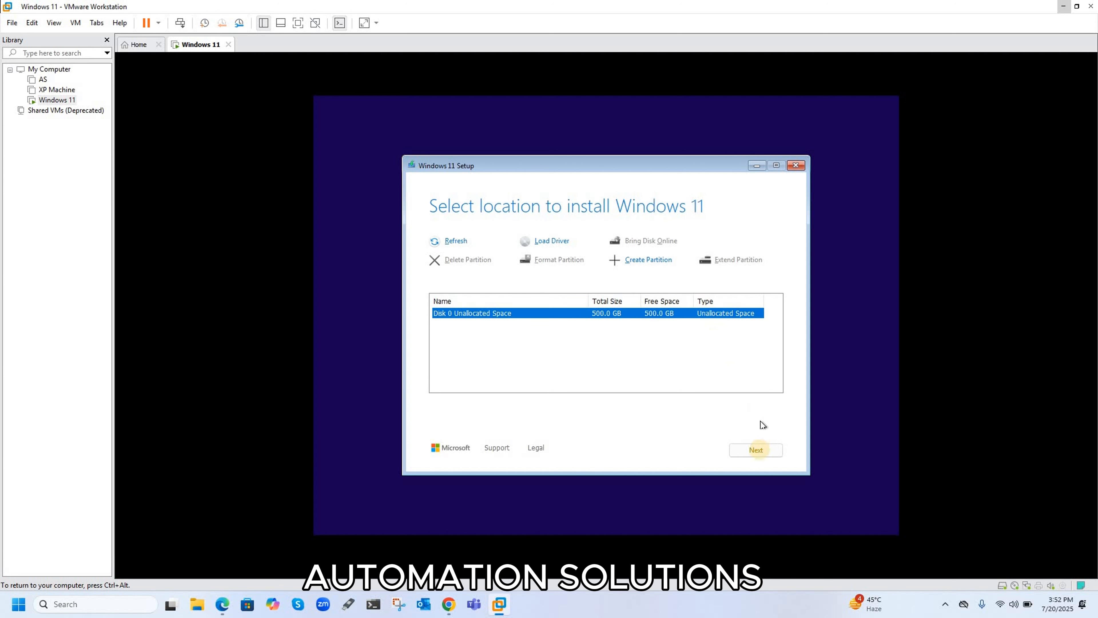
left_click(756, 451)
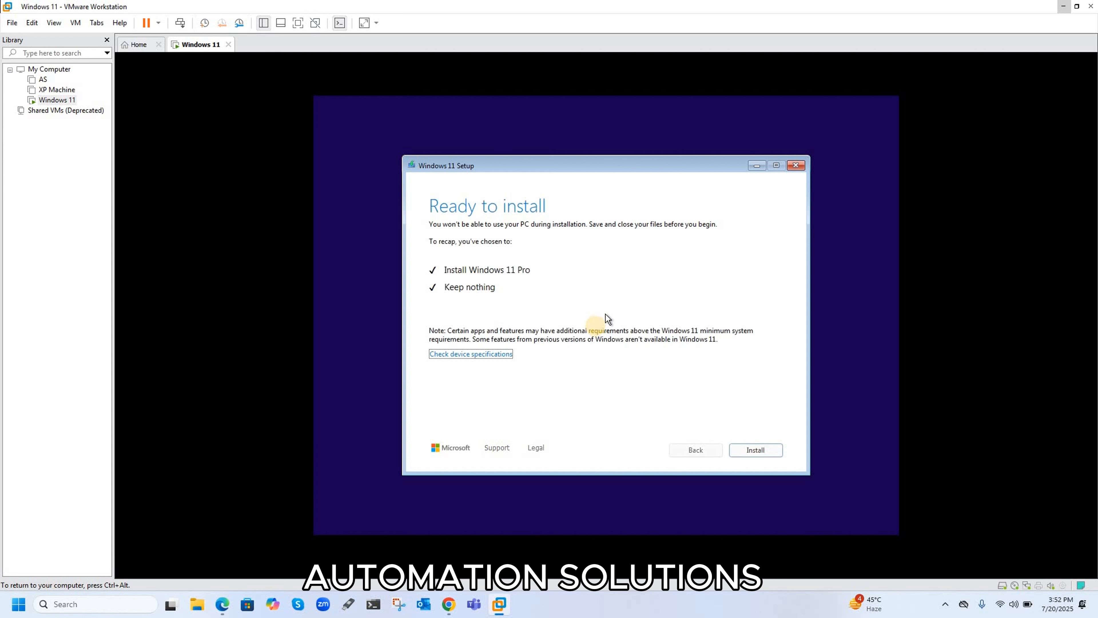
left_click(759, 451)
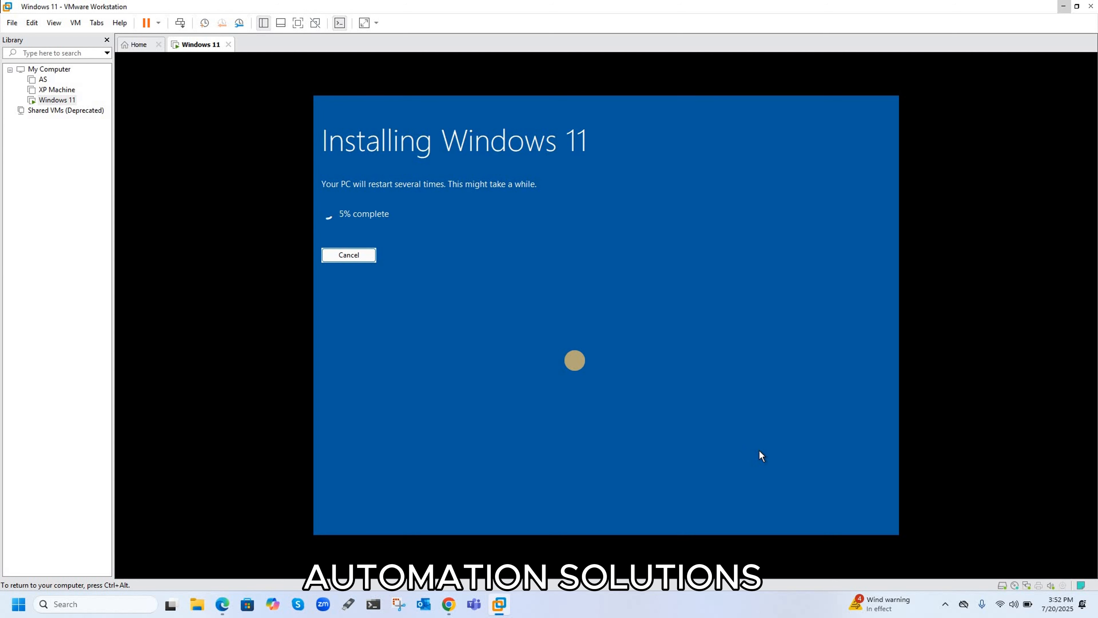